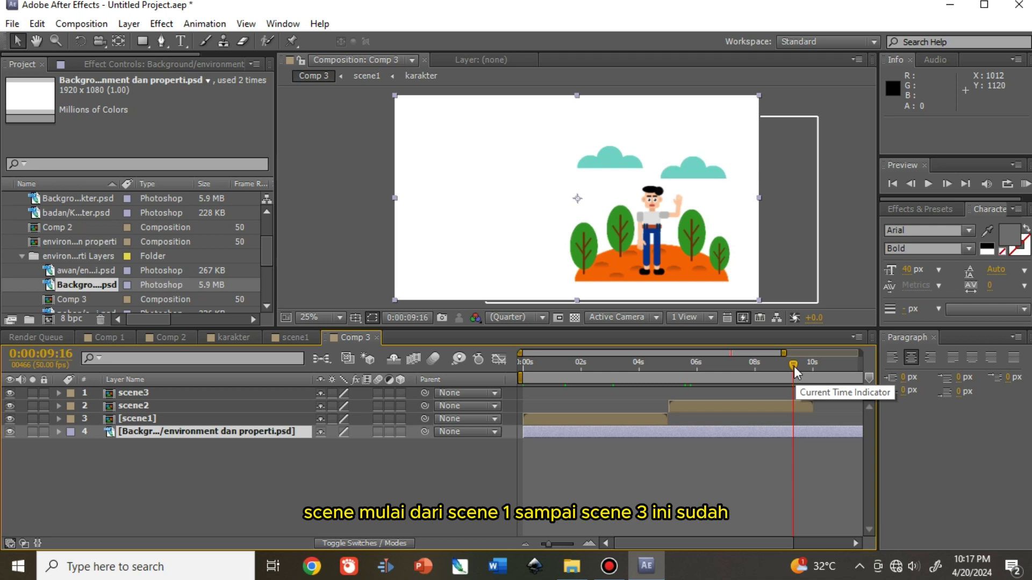
Return Comp 3 to time 0:00:00:00 and add a new text layer above the scene layers.
drag(795, 366, 551, 368)
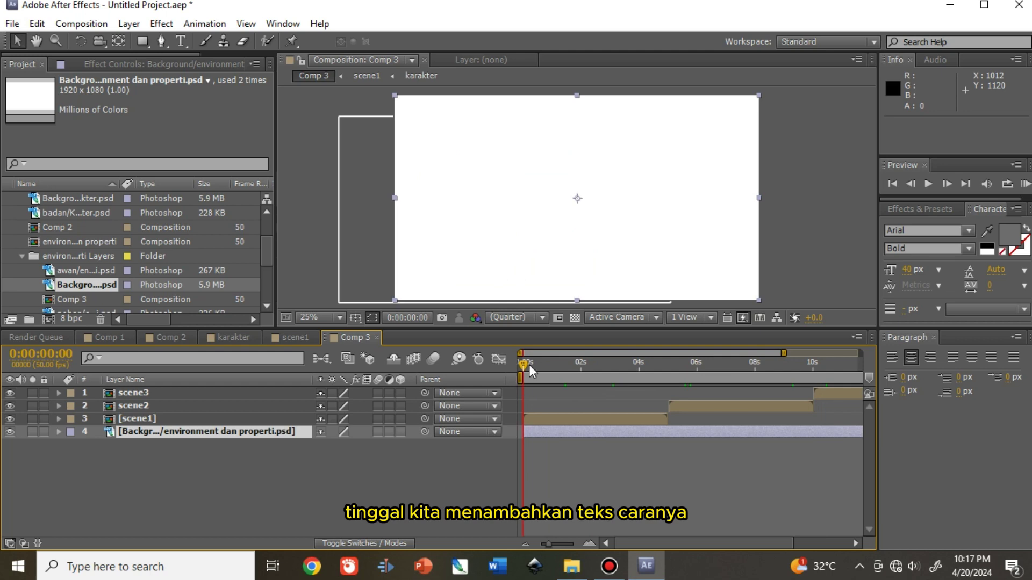
click(132, 25)
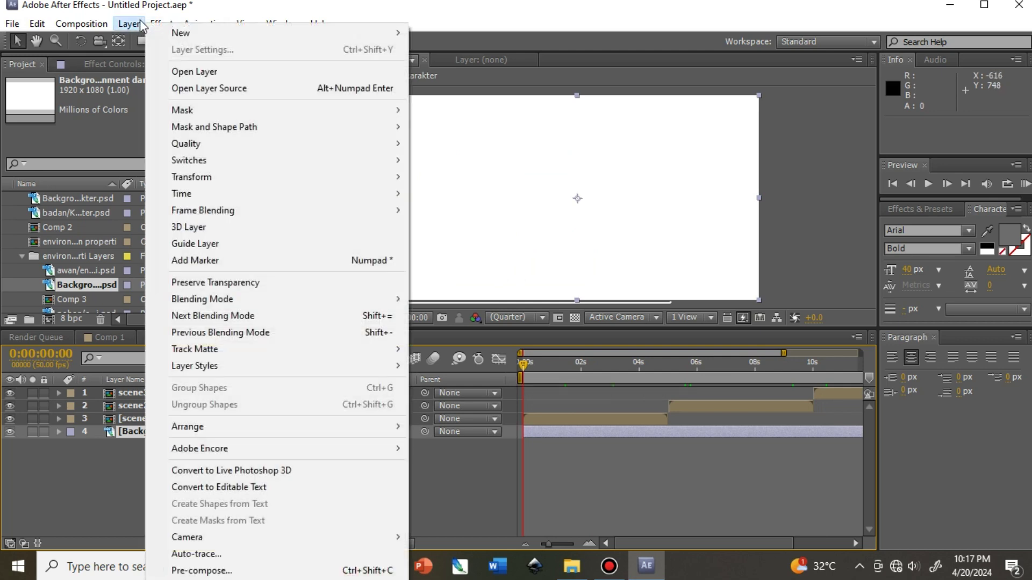
click(142, 25)
click(131, 25)
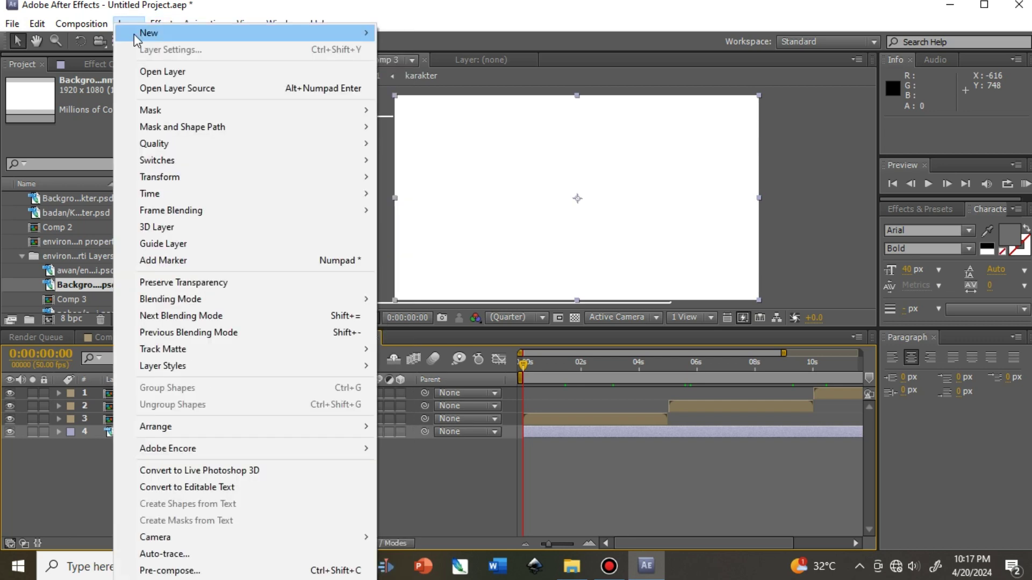
mouse_move(135, 38)
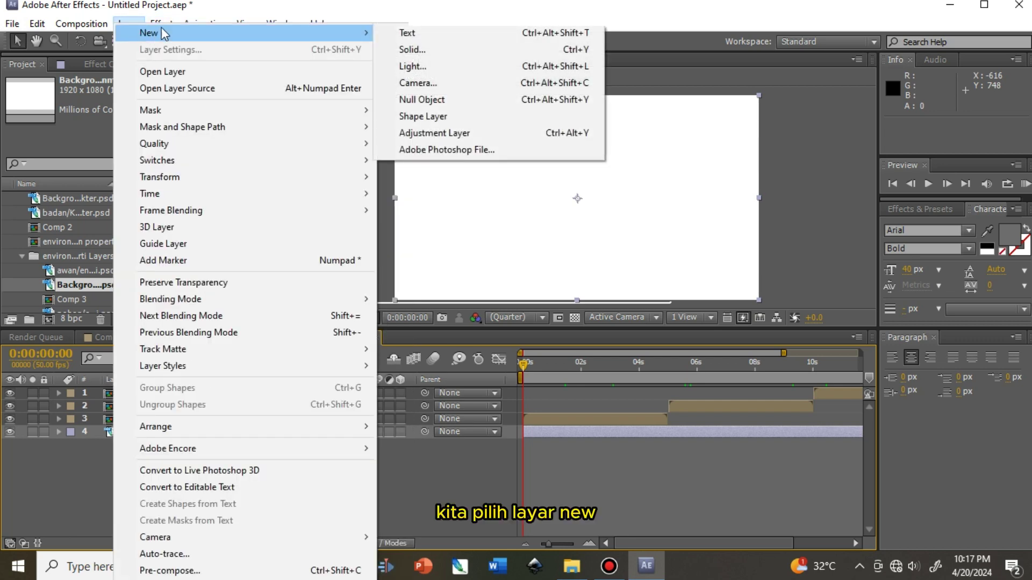
mouse_move(162, 27)
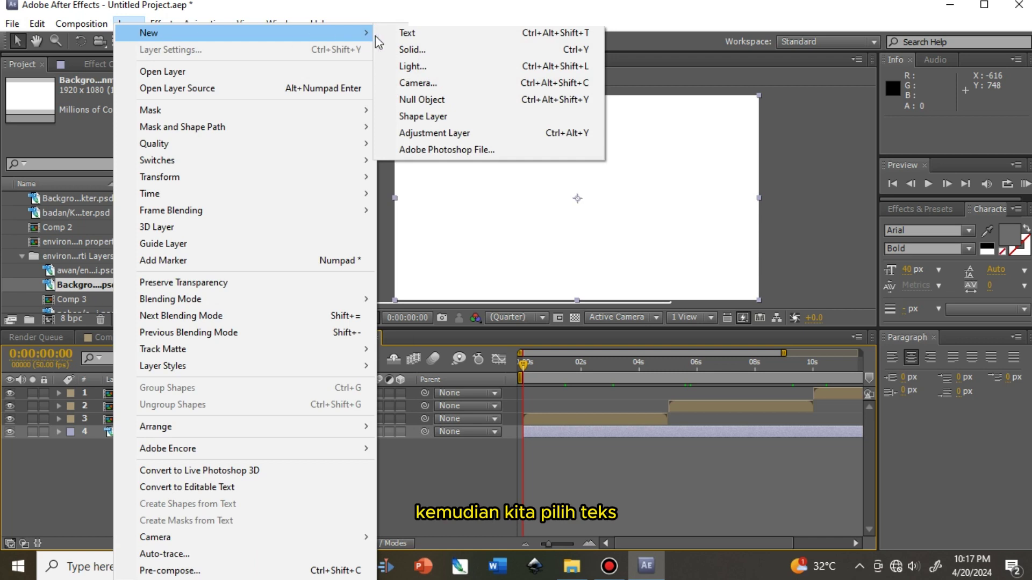
click(406, 34)
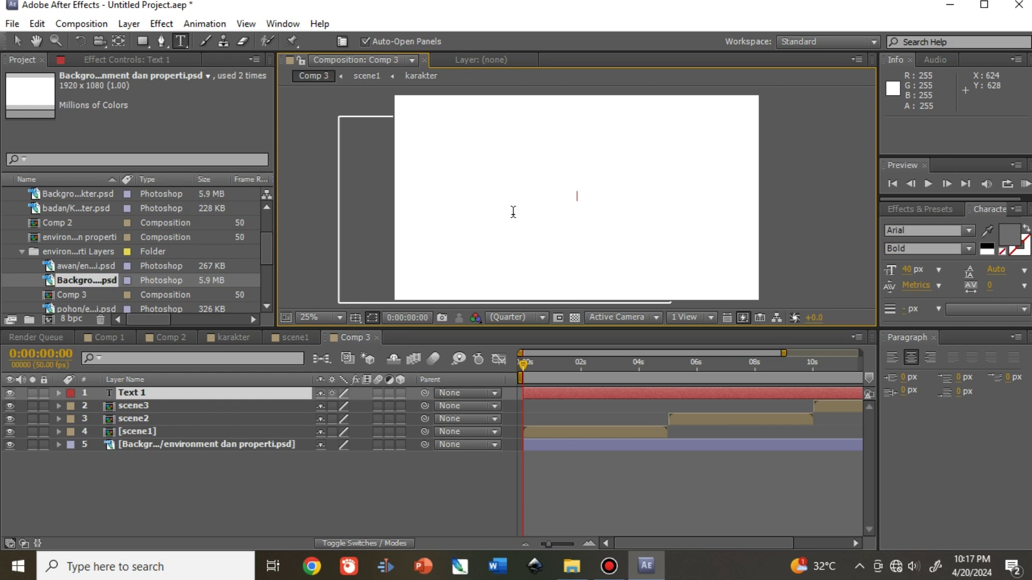
Enter JAGA LINGKUNGAN as the content of the new text layer.
text(JAGA KESEHAT)
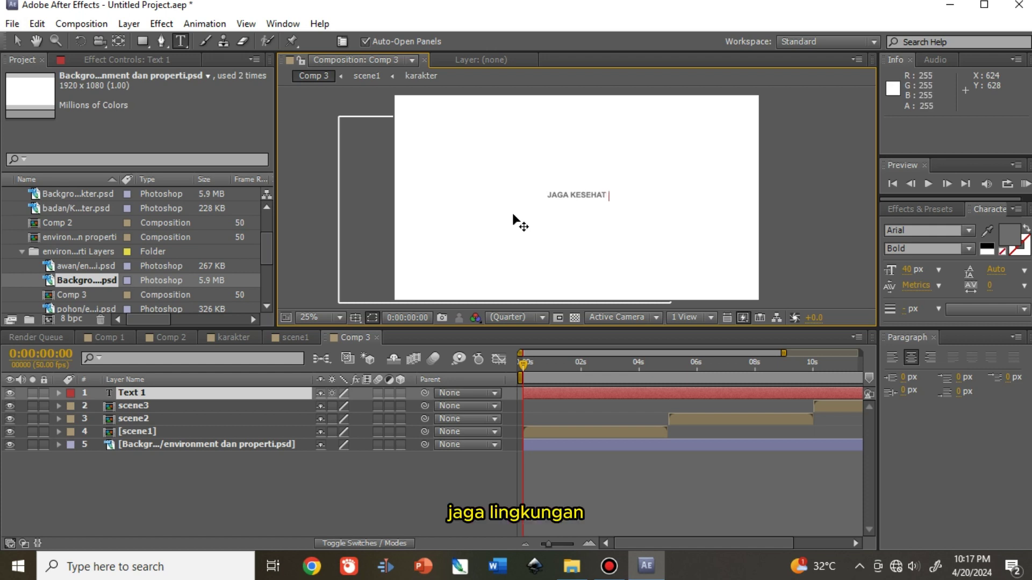
key(BackSpace)
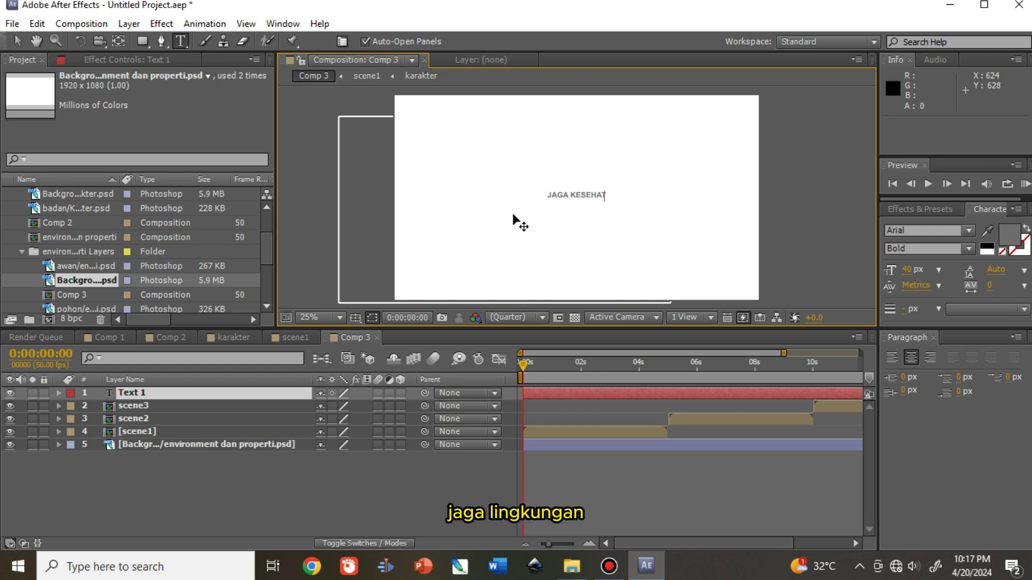
key(BackSpace)
key(BackSpace)
key(BackSpace)
key(BackSpace)
key(BackSpace)
key(BackSpace)
key(BackSpace)
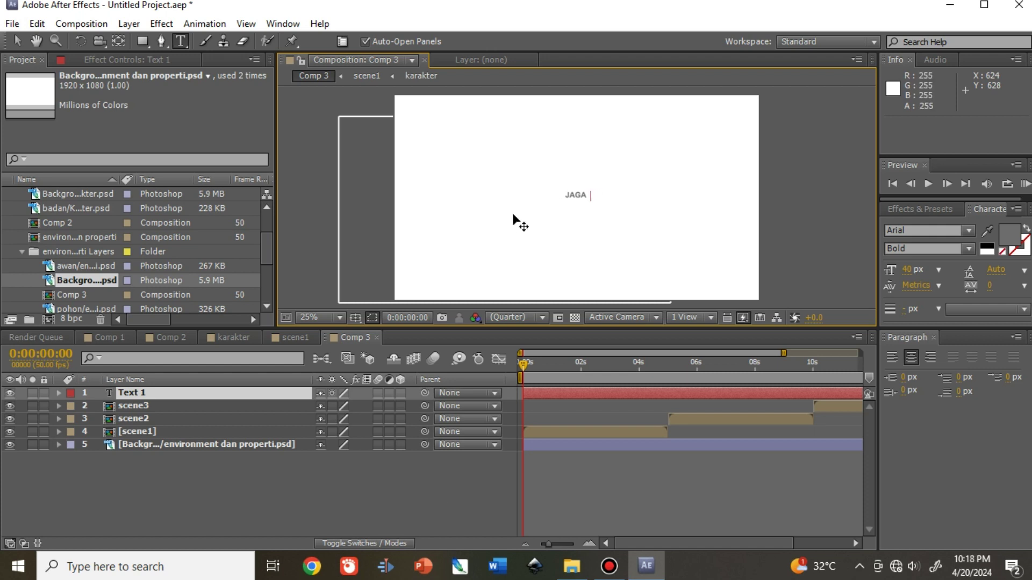
text(LINGKUNGAN)
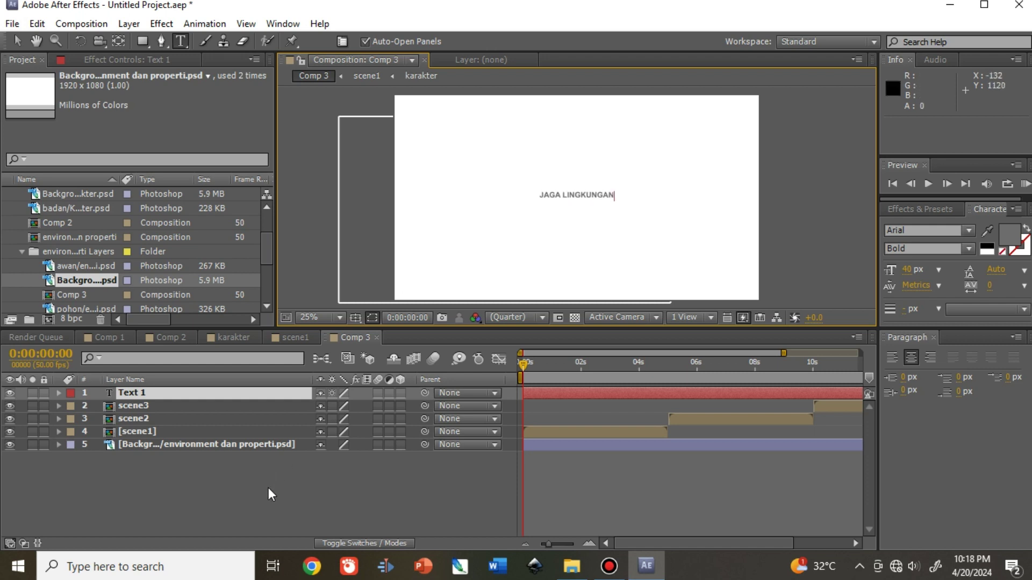
Set the fill color of the whole JAGA LINGKUNGAN text to black, 000000.
drag(540, 196, 647, 199)
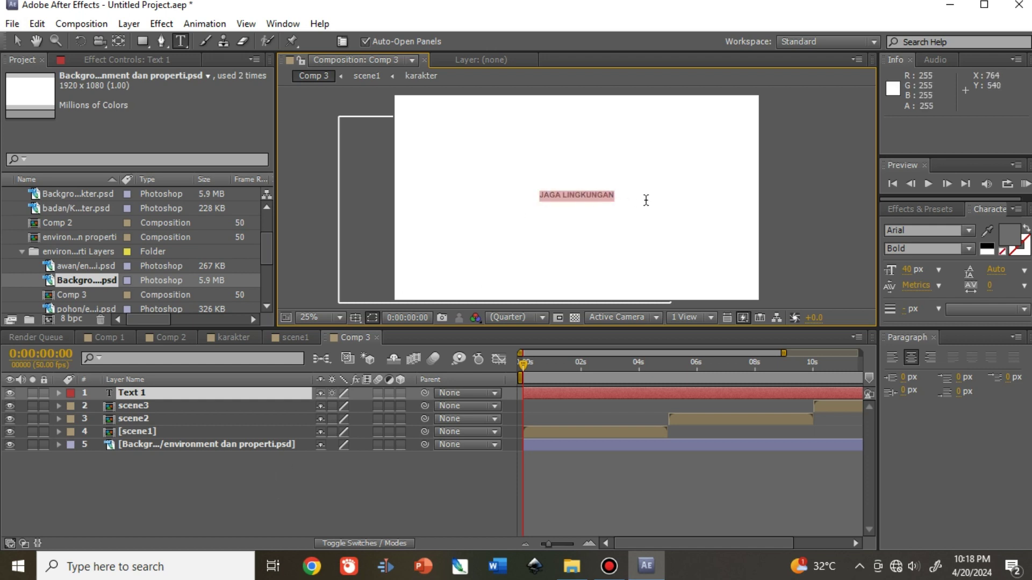
click(1016, 236)
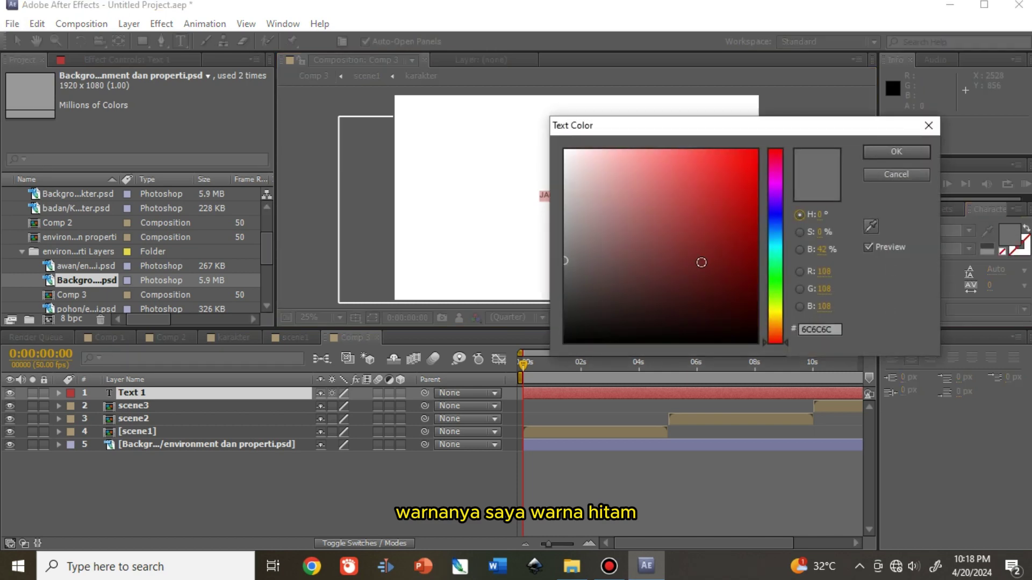
drag(590, 291, 559, 342)
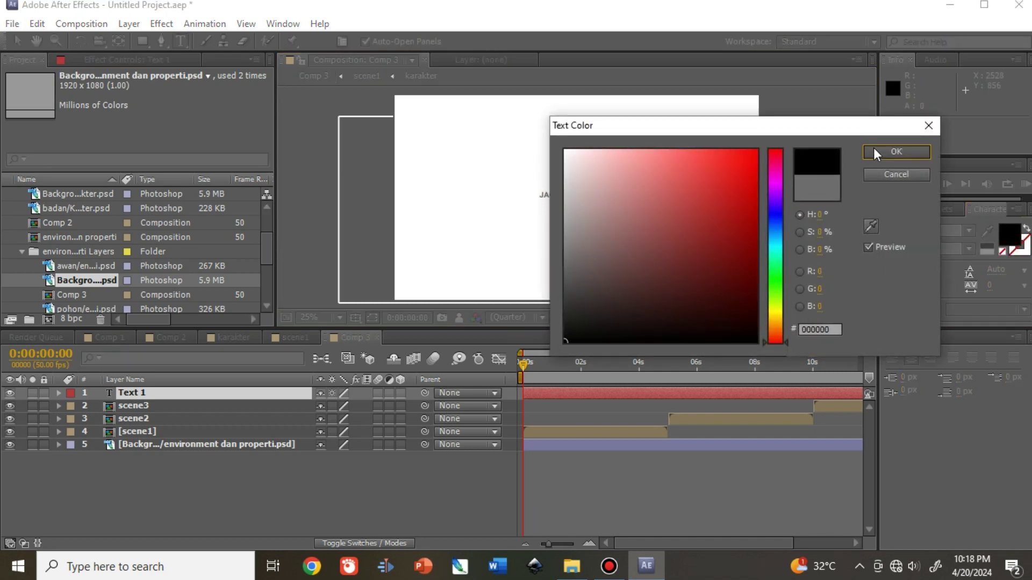
click(894, 153)
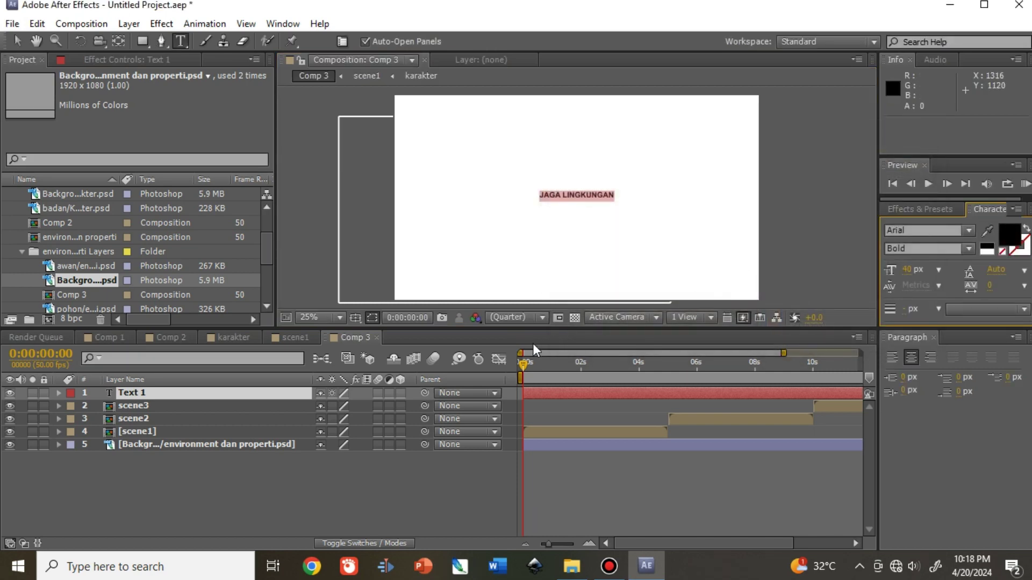
Scale the JAGA LINGKUNGAN text layer up to about 166%.
click(58, 393)
click(71, 419)
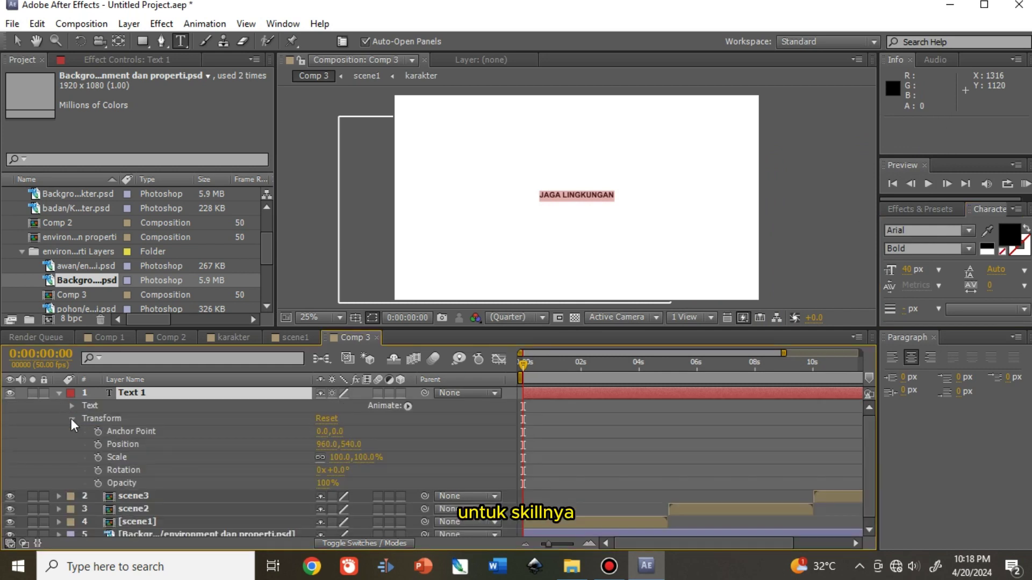
drag(357, 457, 398, 461)
key(Caps_Lock)
key(Caps_Lock)
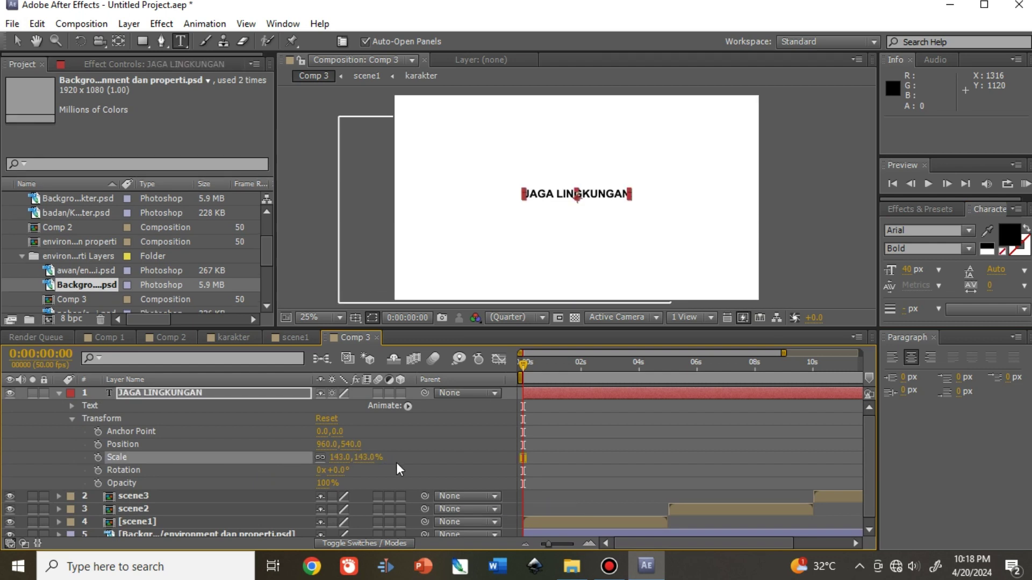
mouse_move(377, 460)
mouse_down()
mouse_move(368, 463)
mouse_move(377, 461)
mouse_up()
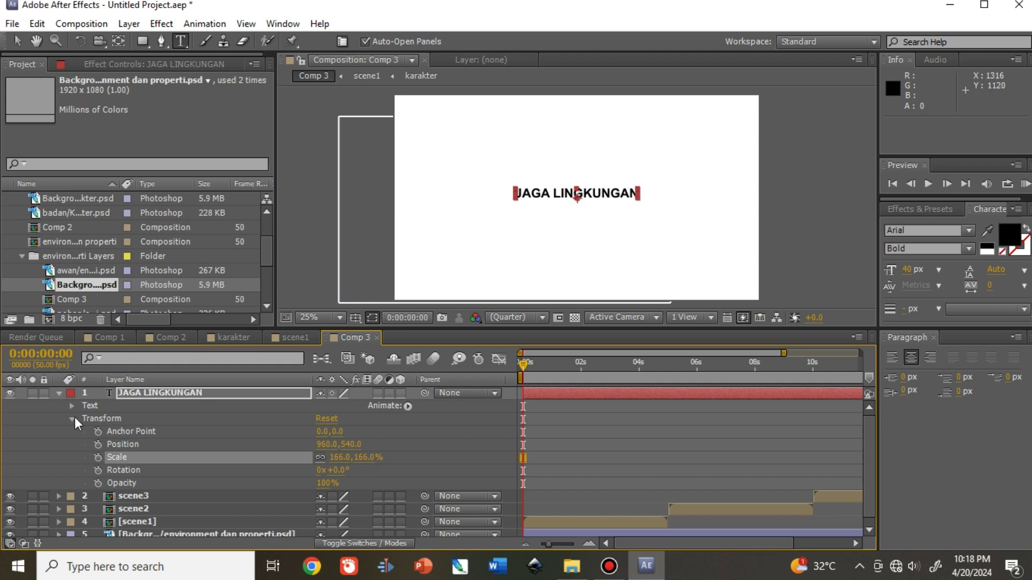
click(72, 418)
With scene1 in view at about one second, place the JAGA LINGKUNGAN text to the right of the character, at about 1412, 488.
click(552, 364)
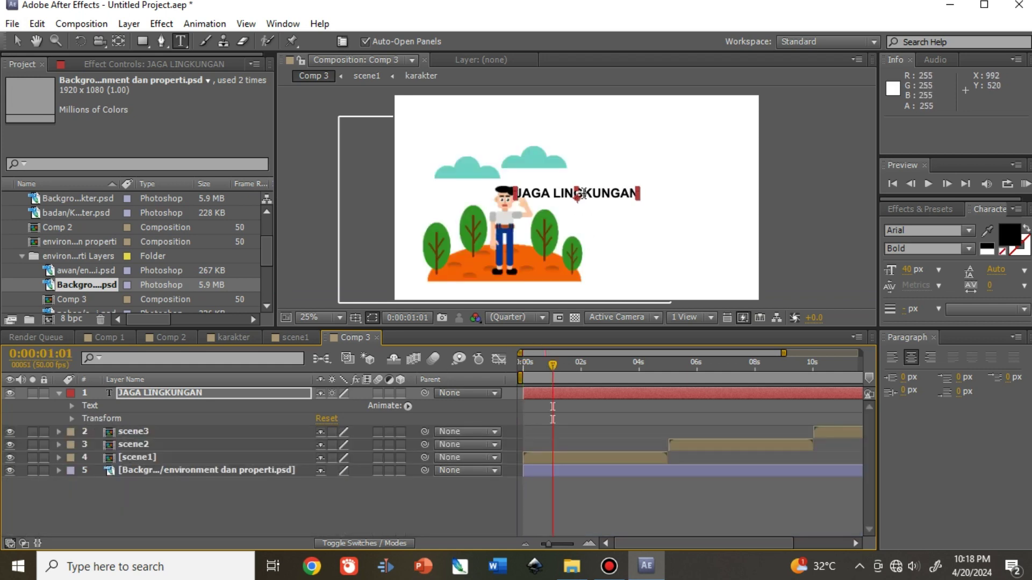
click(19, 41)
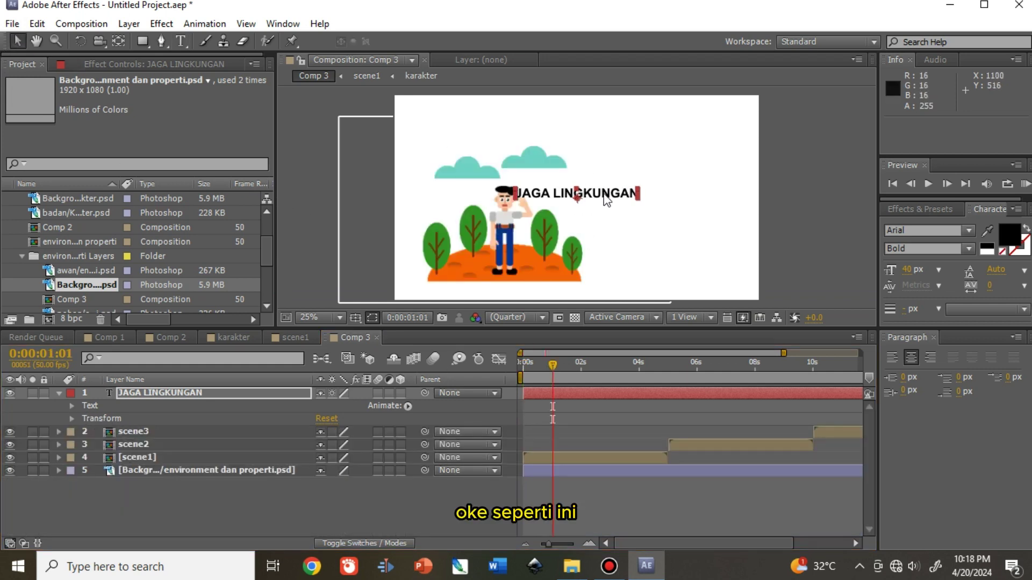
drag(608, 196, 670, 194)
click(688, 193)
key(ctrl+z)
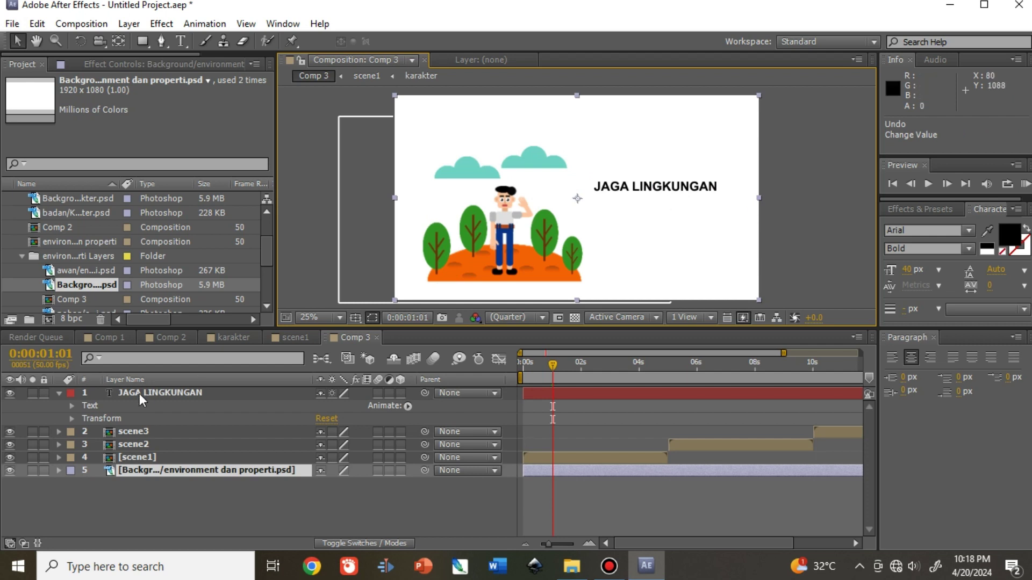
click(670, 192)
drag(679, 187, 686, 190)
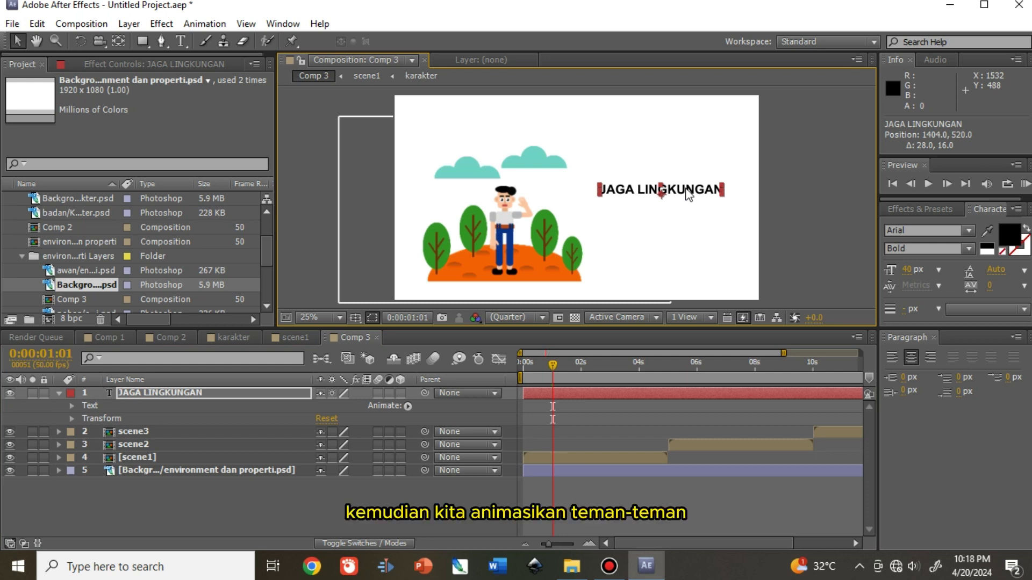
drag(689, 195, 687, 186)
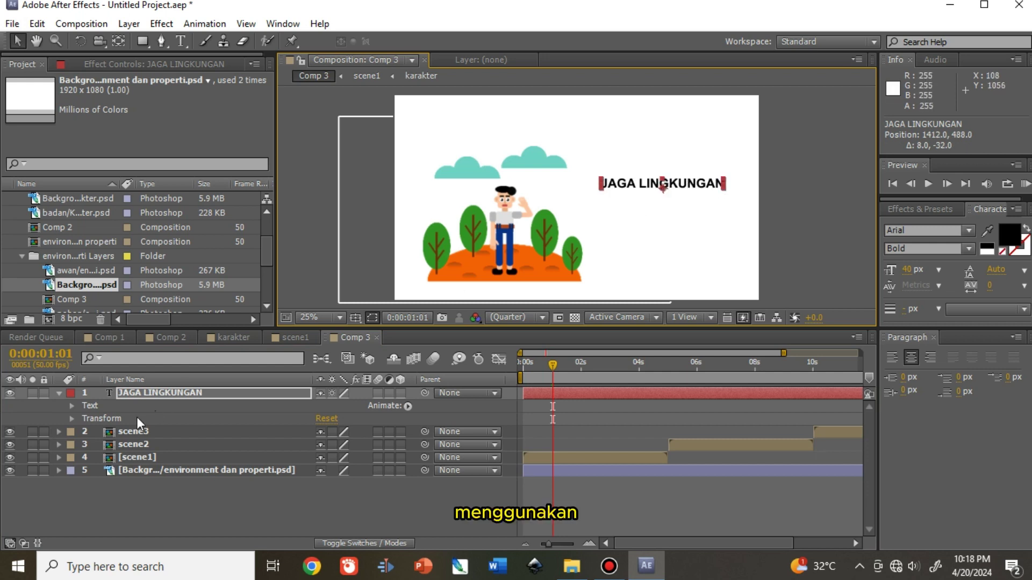
Keyframe the text's position at 0:00:01:00, and at 0:00:00:00 move it horizontally off the frame's right side to about 2312, 488.
click(72, 419)
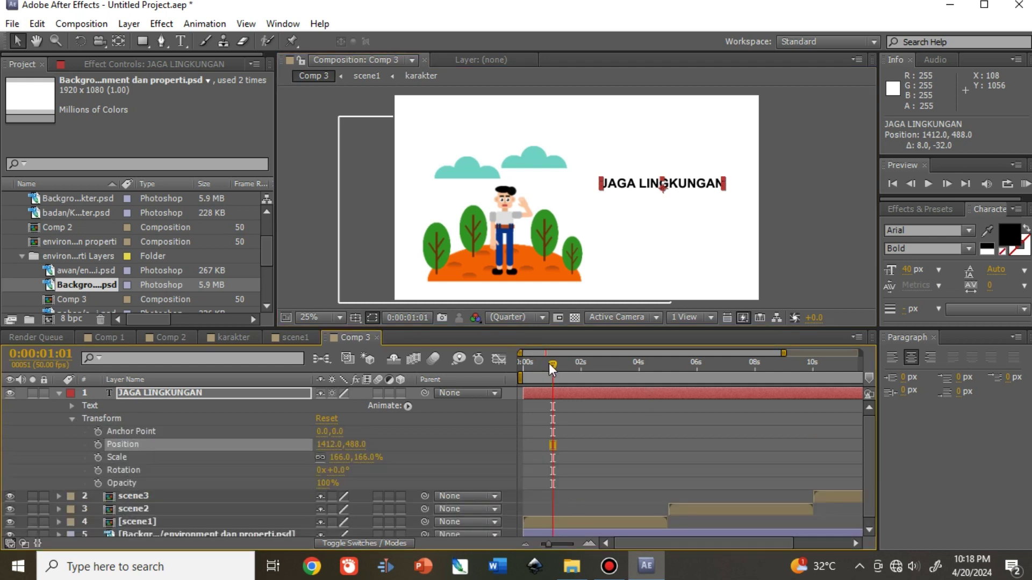
drag(553, 366, 552, 369)
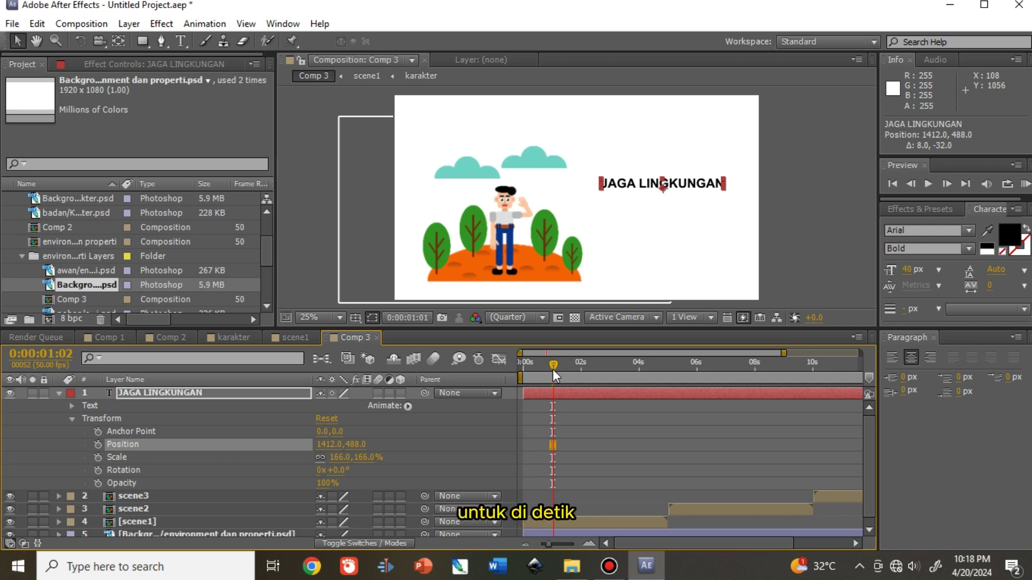
key(Page_Up)
key(Page_Up)
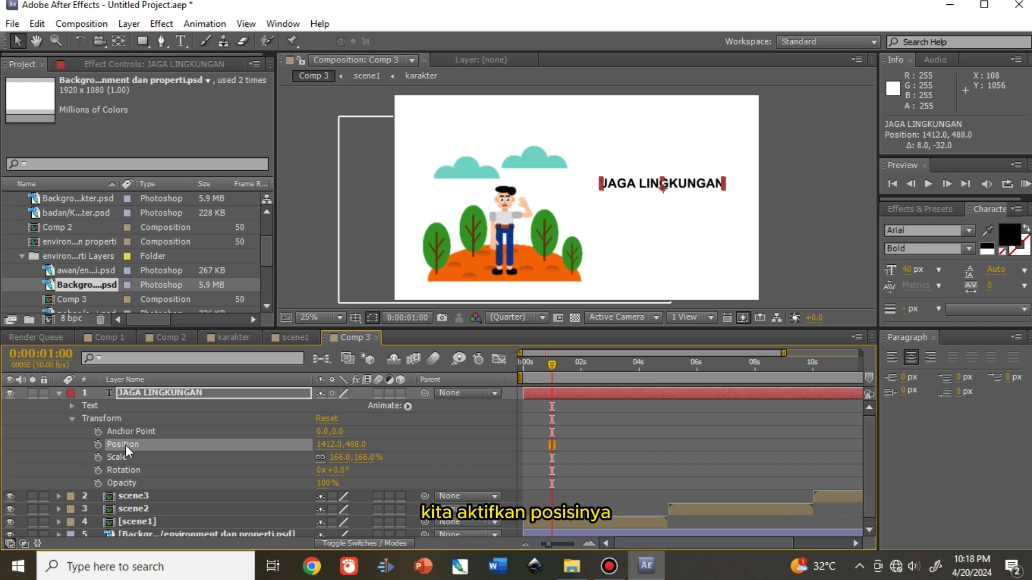
click(98, 444)
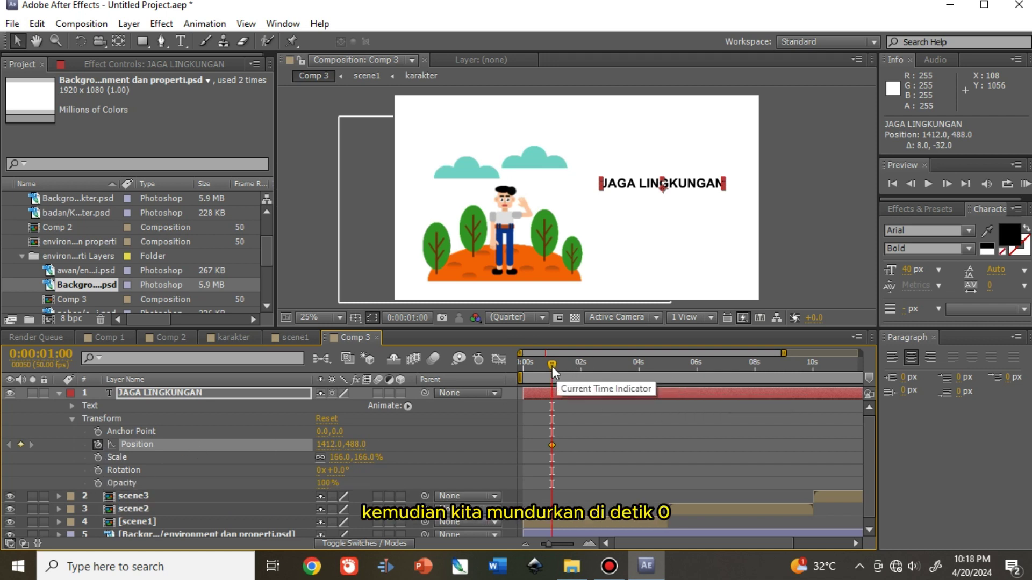
drag(552, 366, 521, 365)
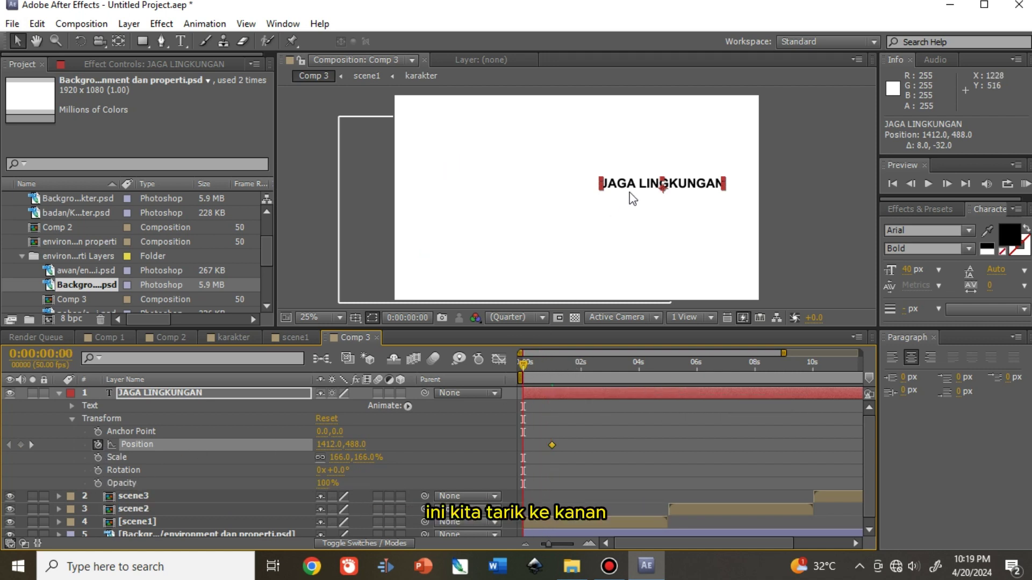
drag(630, 185, 799, 188)
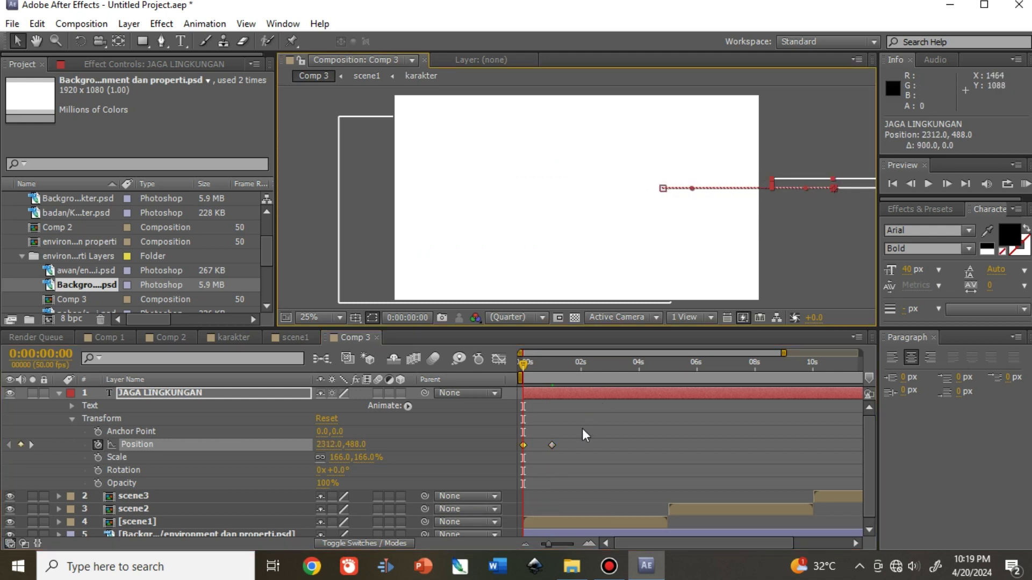
Apply Easy Ease to both position keyframes of the JAGA LINGKUNGAN layer.
shift+click(552, 445)
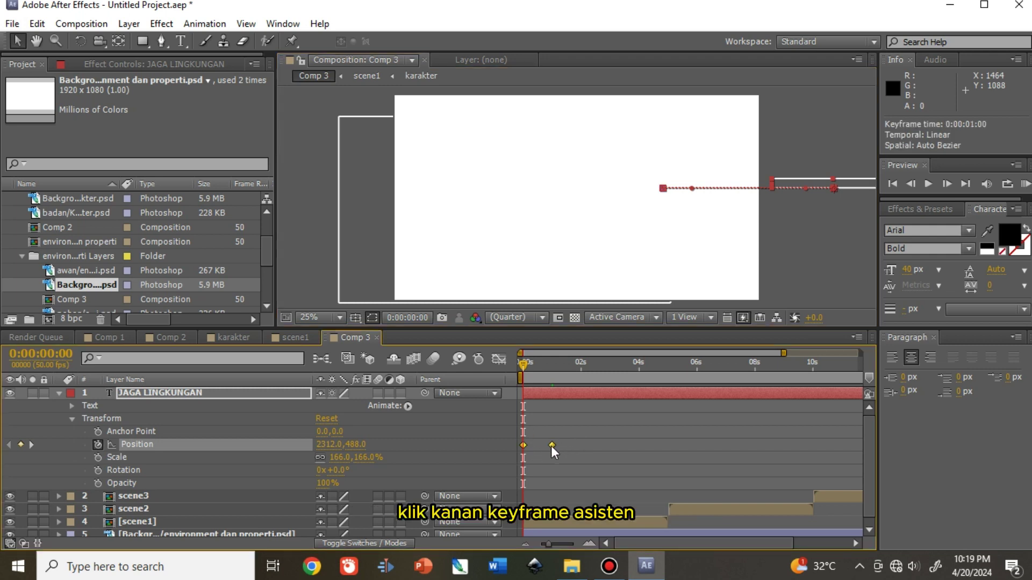
right_click(552, 446)
mouse_move(574, 434)
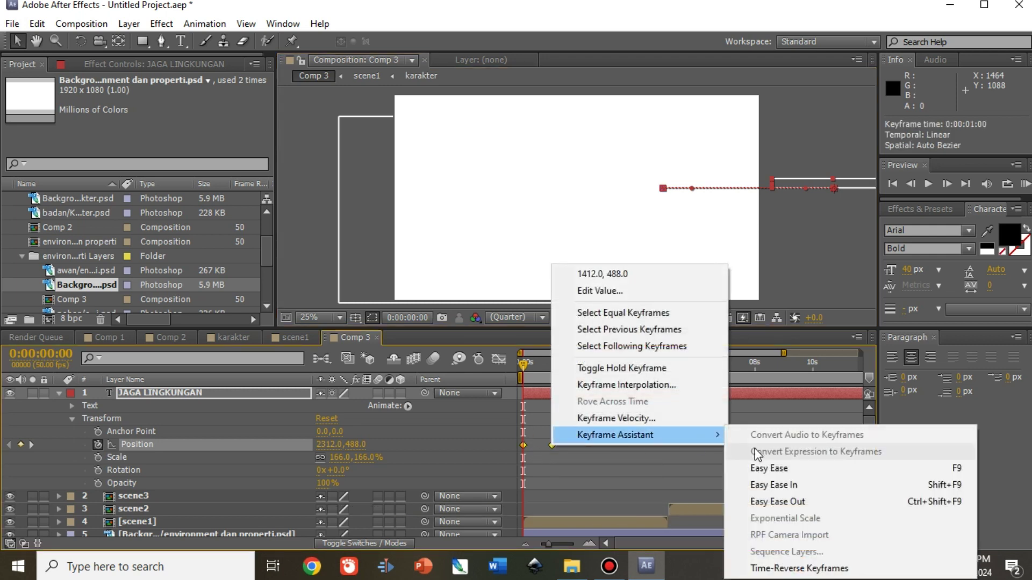
click(765, 469)
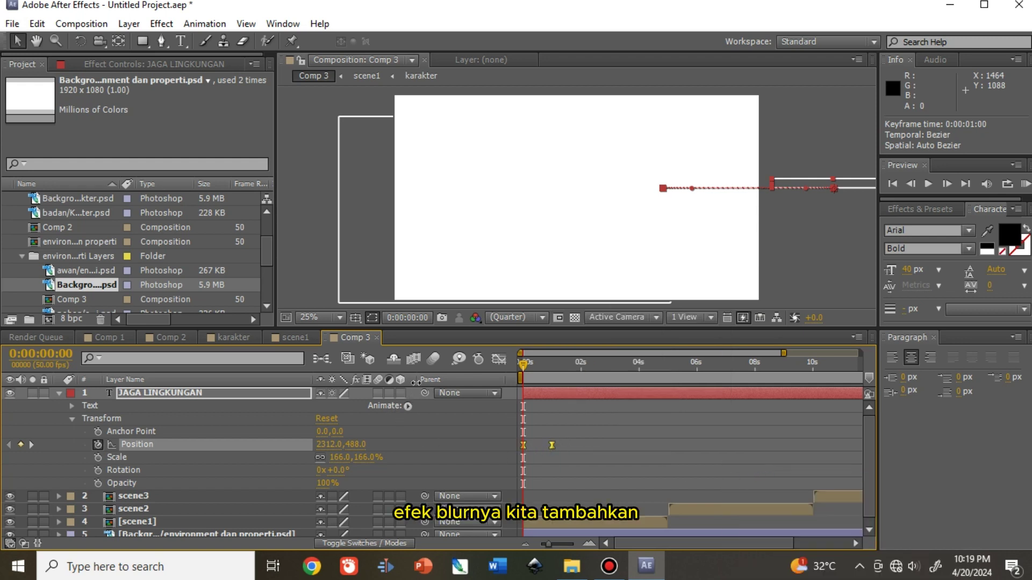
Turn on motion blur for the JAGA LINGKUNGAN layer and preview its slide-in animation.
click(376, 393)
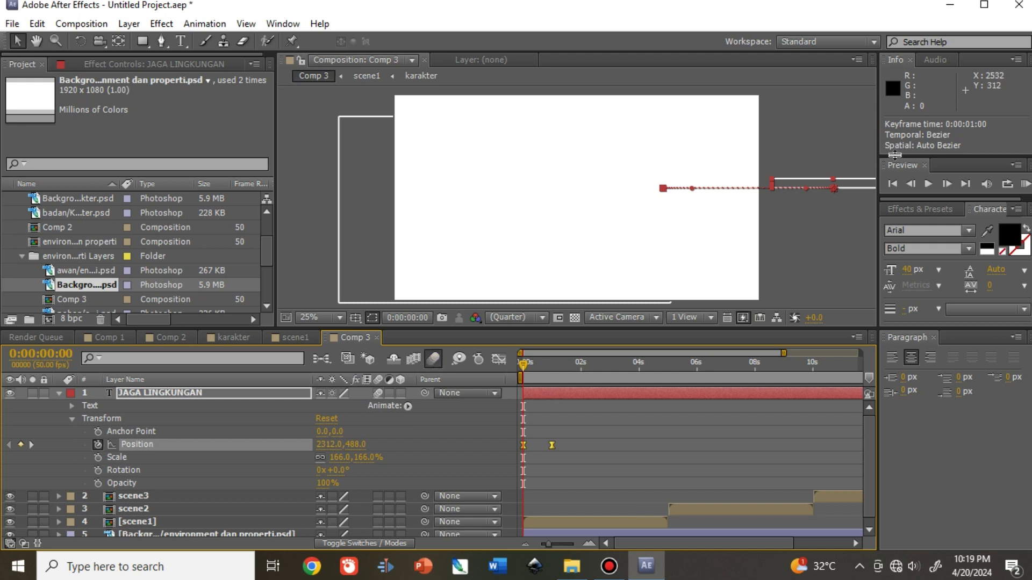
click(928, 184)
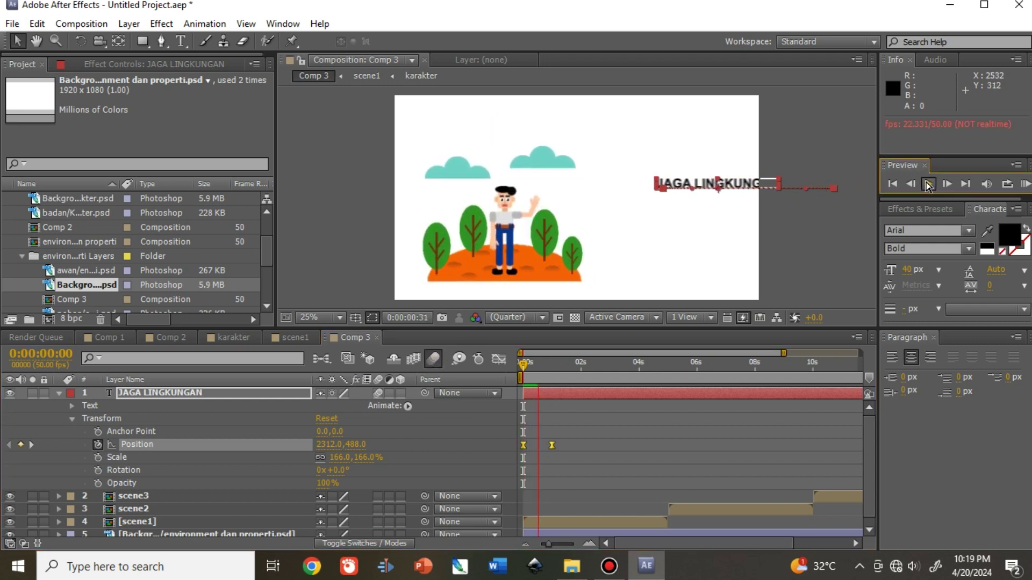
click(928, 184)
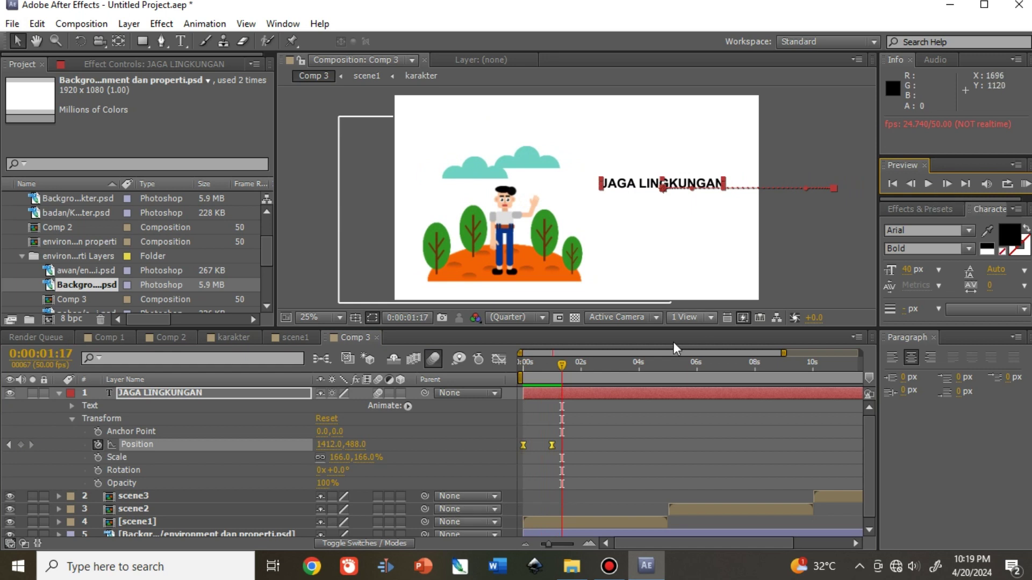
Add a position keyframe to the JAGA LINGKUNGAN layer at 0:00:05:13, holding its current position.
drag(560, 367, 679, 365)
click(21, 444)
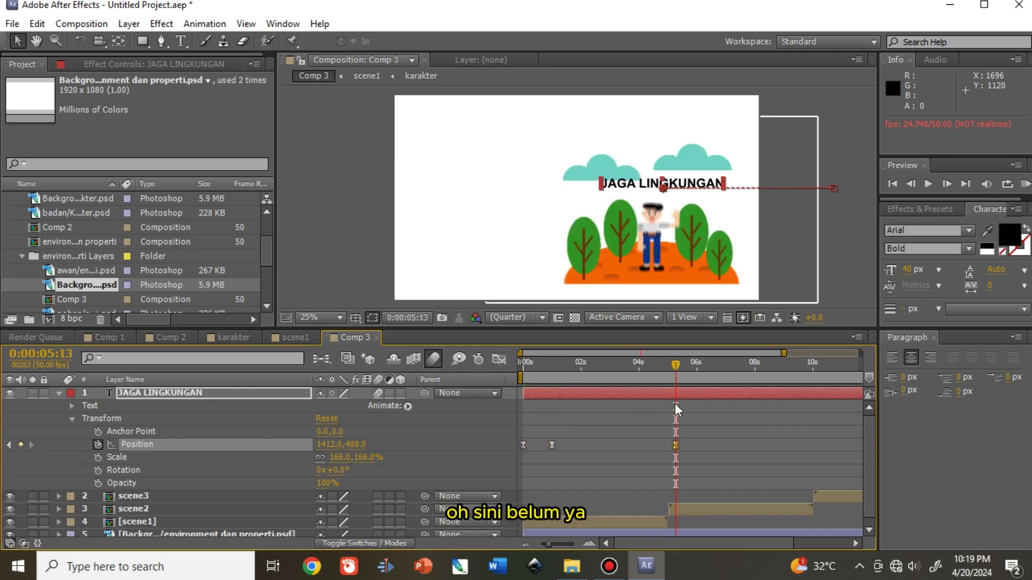
Move the JAGA LINGKUNGAN hold keyframe to 0:00:04:35 and slide the text off the frame's right side to about 2284, 488 at 0:00:05:01.
click(588, 543)
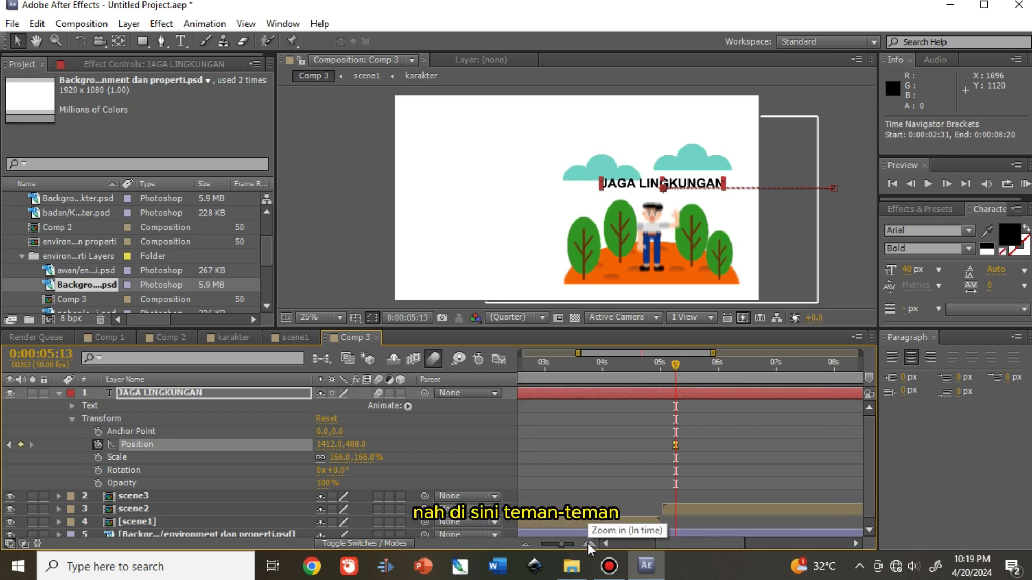
drag(675, 445, 643, 436)
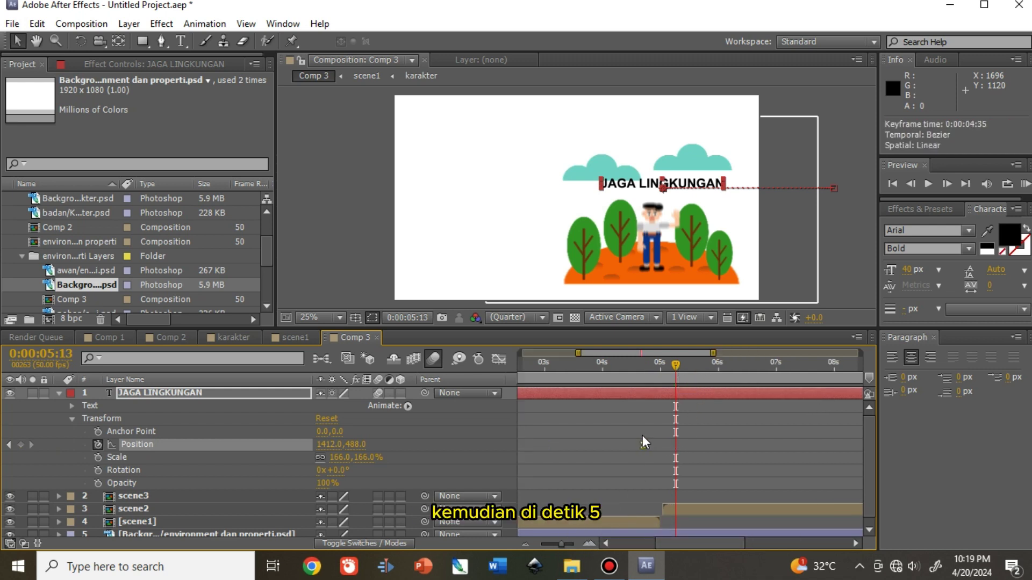
drag(677, 363, 662, 364)
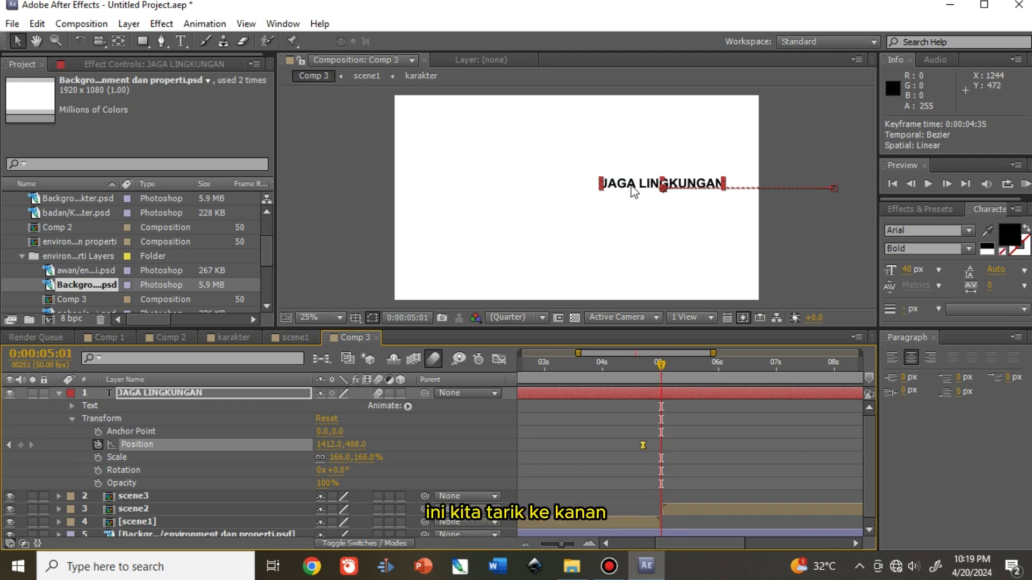
drag(635, 190, 797, 192)
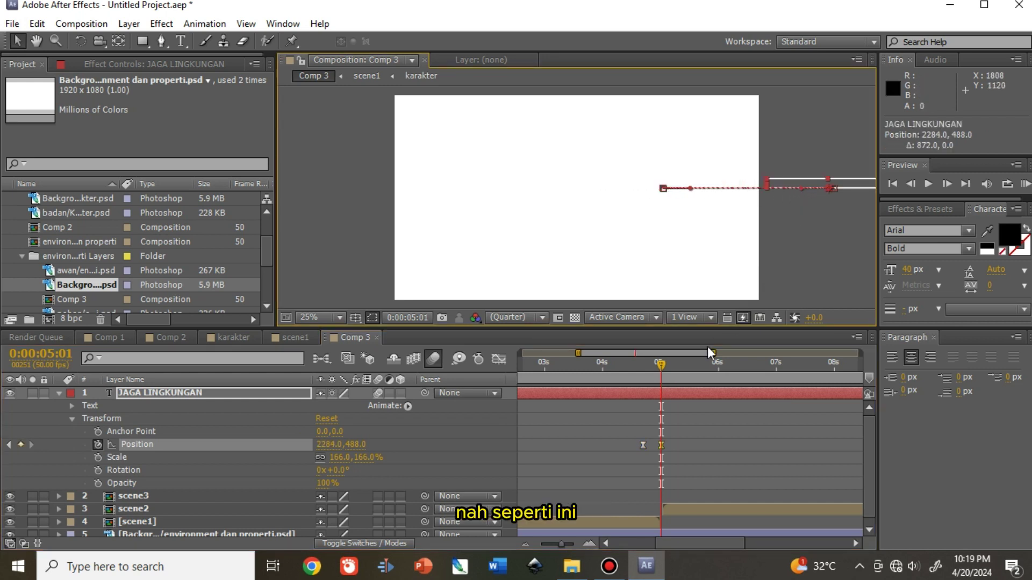
click(615, 363)
key(h)
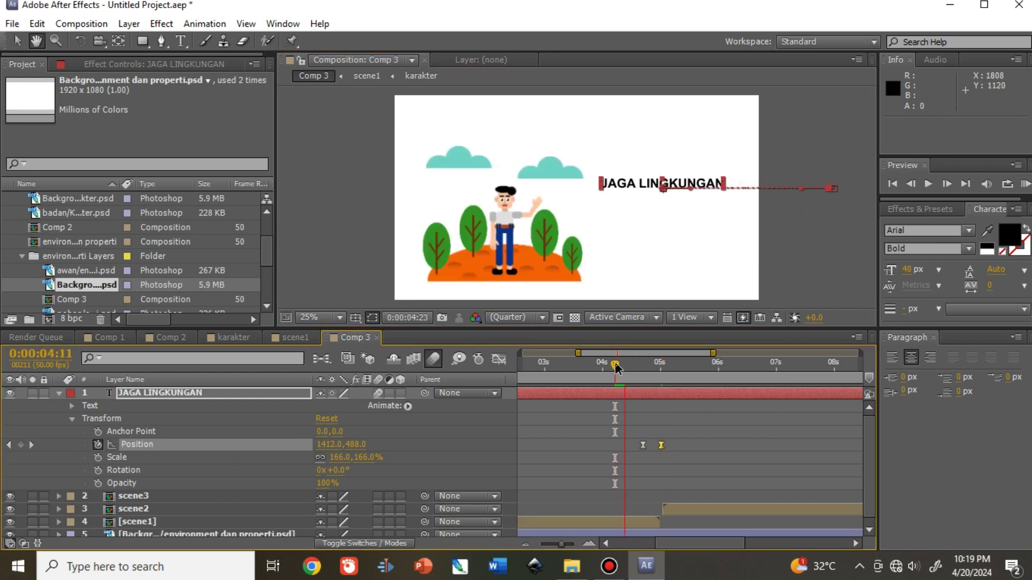
key(space)
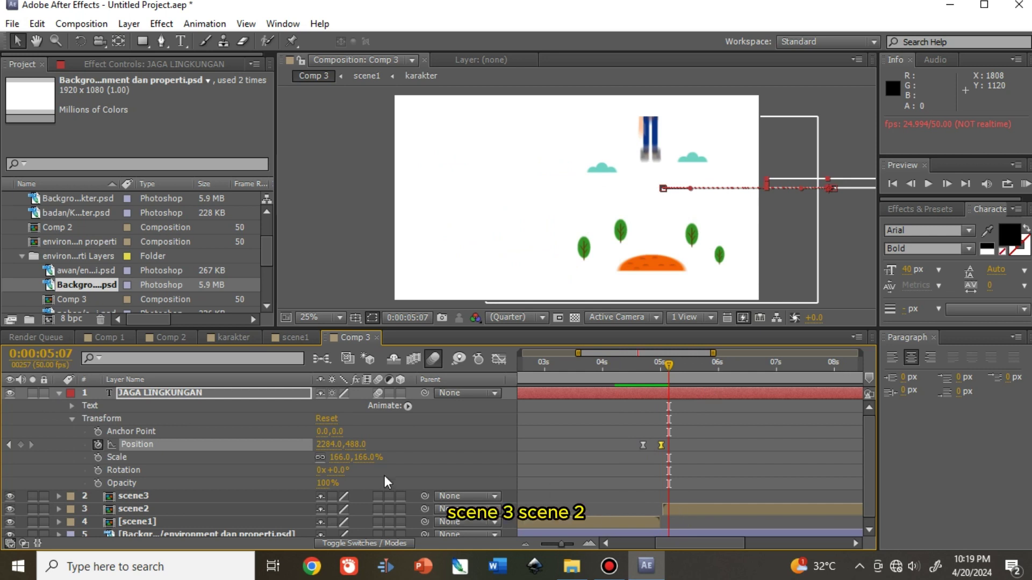
Create a new text layer reading JAGA KESEHATAN for the scene2 part of Comp 3.
click(58, 393)
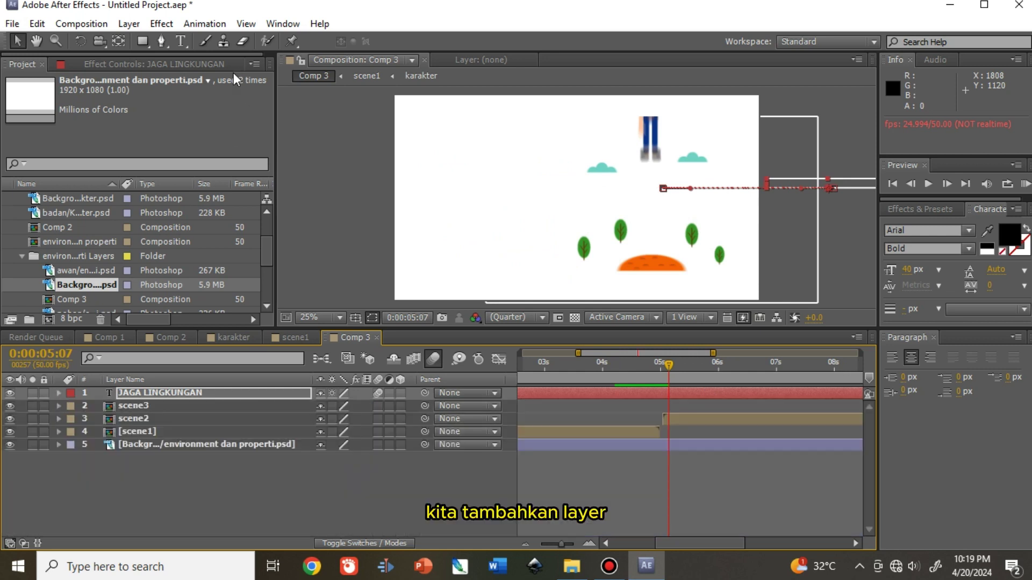
click(134, 24)
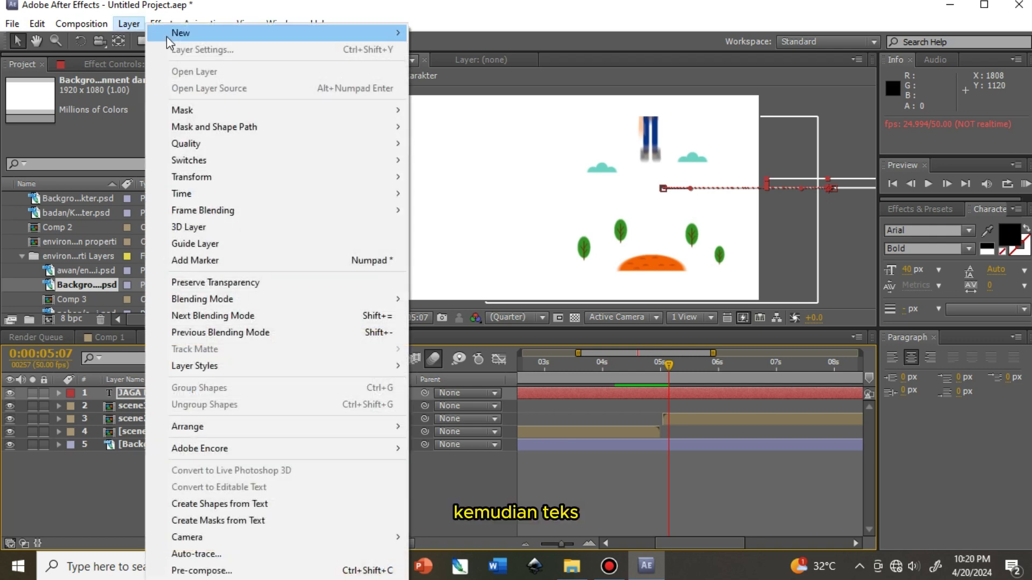
mouse_move(323, 33)
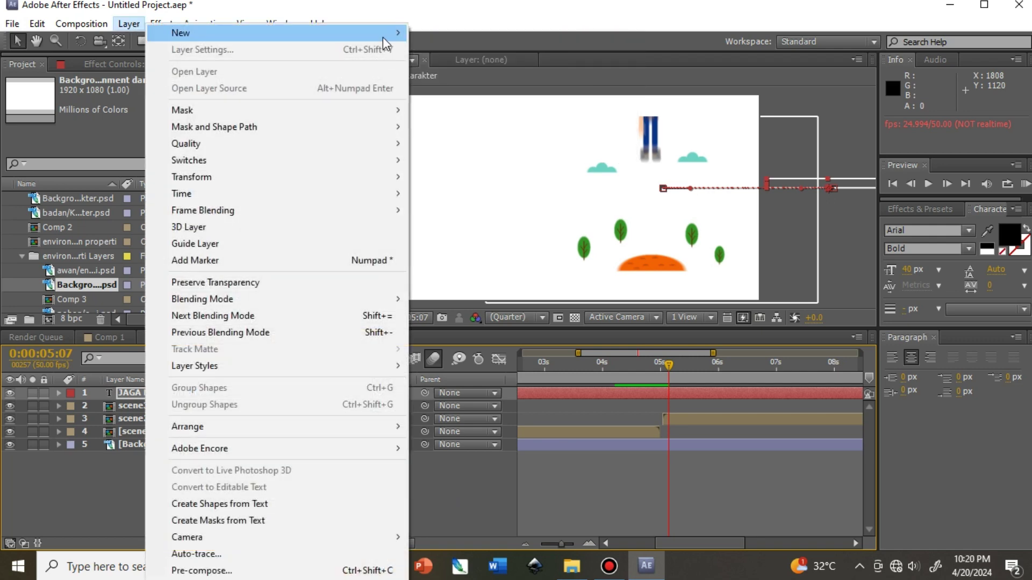
click(432, 33)
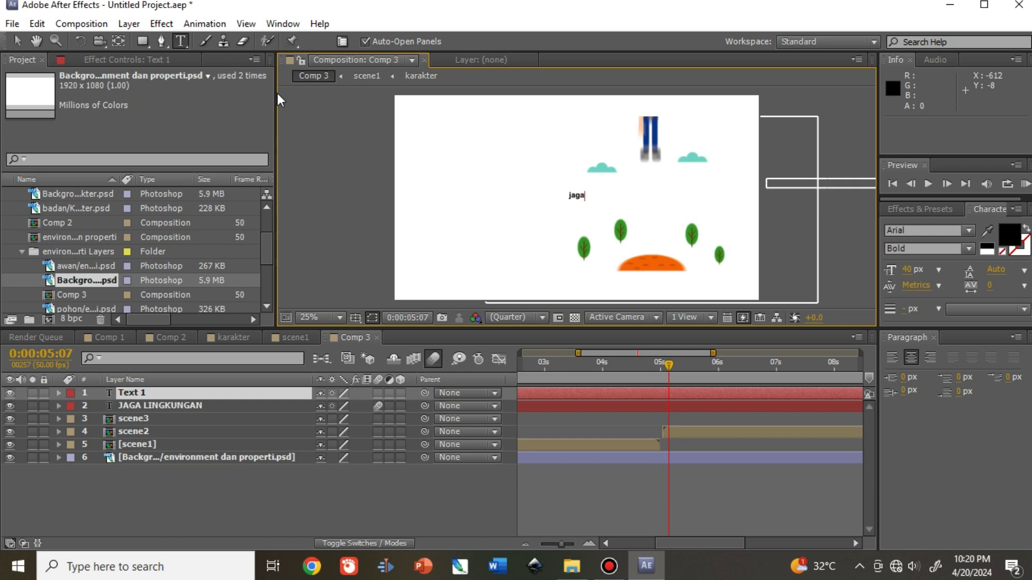
text(JAGA KESEHATAN)
Scale the JAGA KESEHATAN text to 146% and, at 0:00:05:23, place it beside the illustration at about 472, 584.
click(58, 393)
click(72, 419)
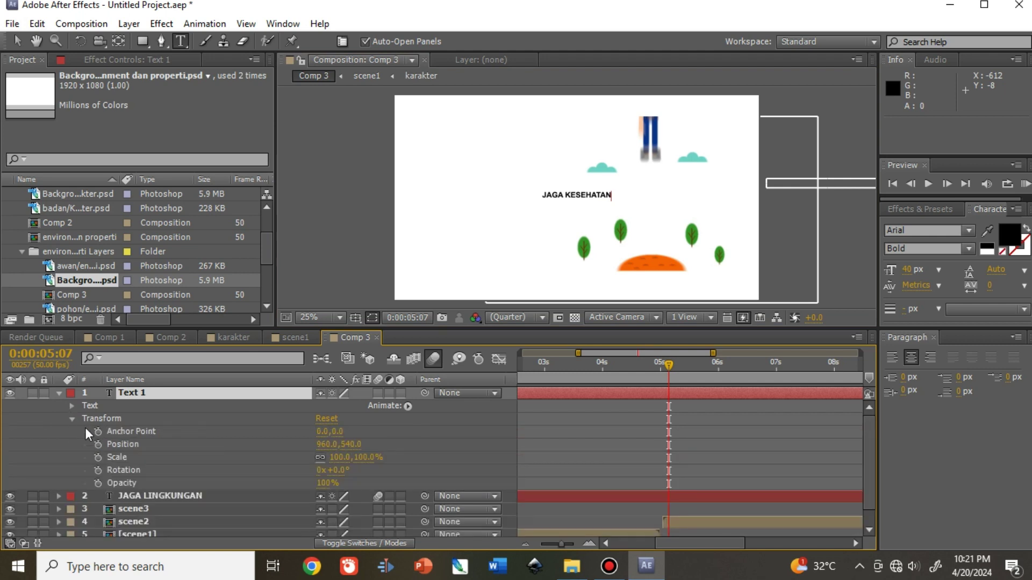
drag(366, 457, 403, 460)
key(Caps_Lock)
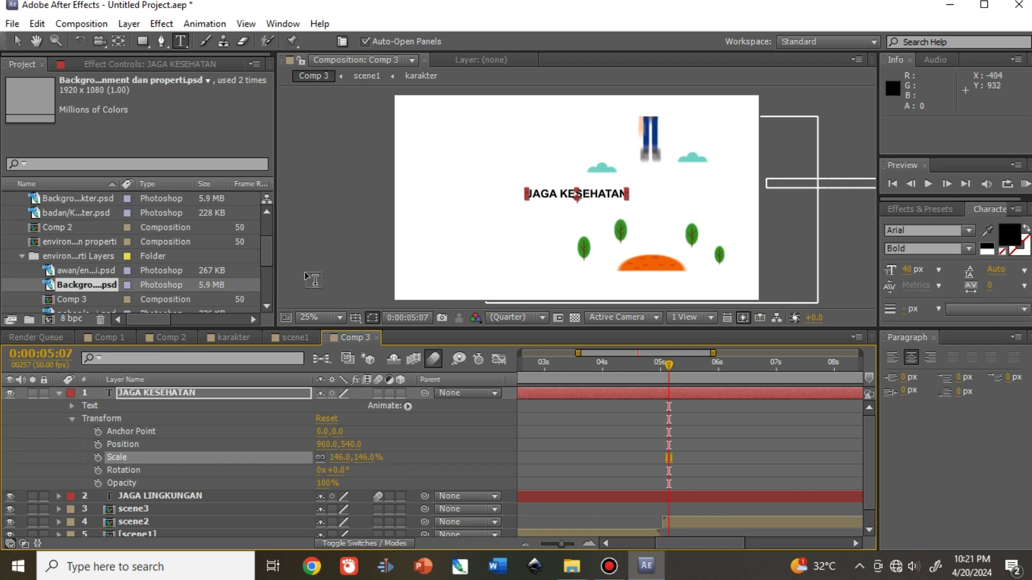
key(v)
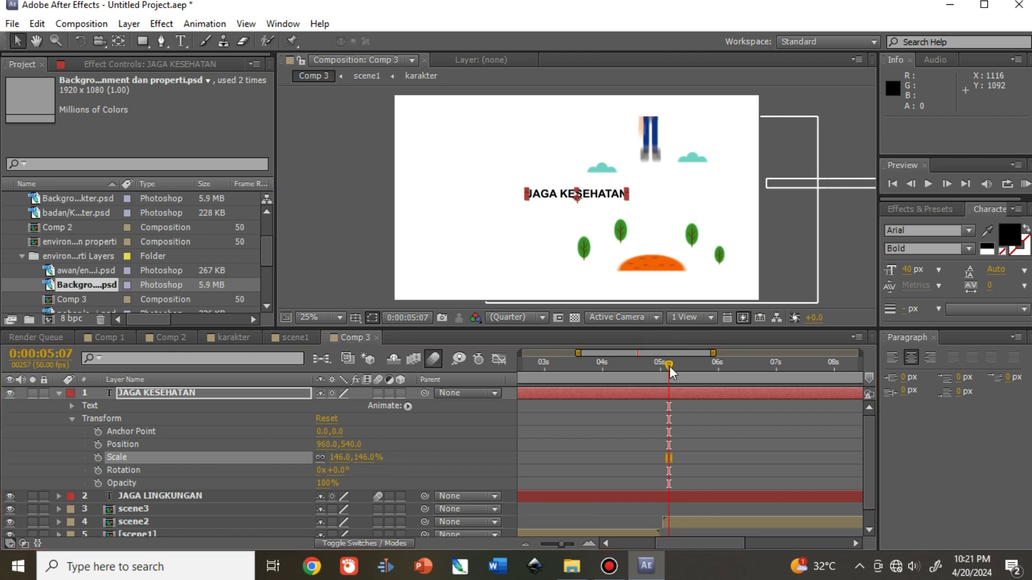
drag(669, 366, 689, 368)
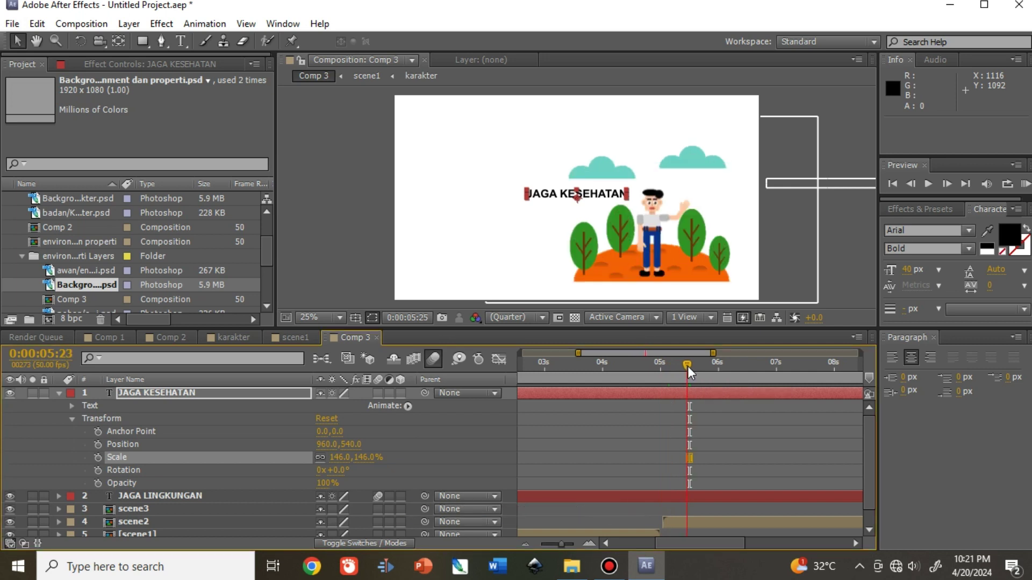
drag(553, 193, 508, 202)
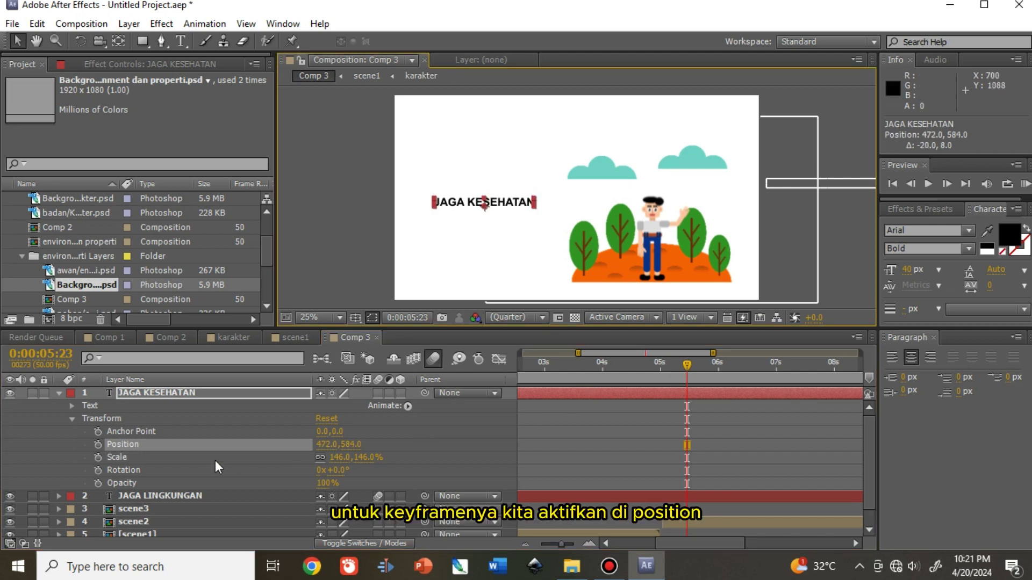
Keyframe the text's position at 0:00:05:23, and at 0:00:05:01 move it horizontally off the frame's left side to about -336, 584.
click(98, 445)
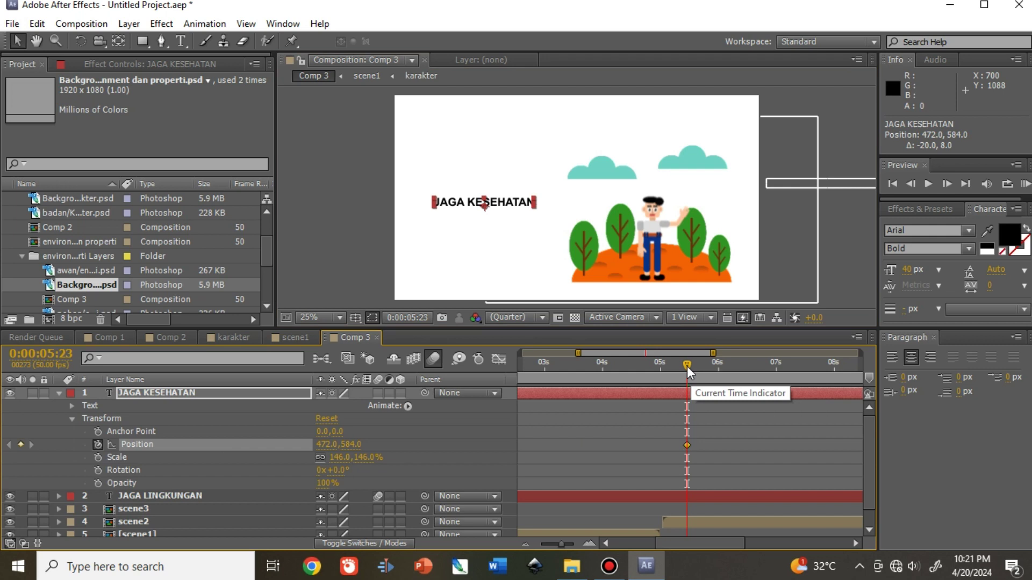
drag(687, 366, 661, 363)
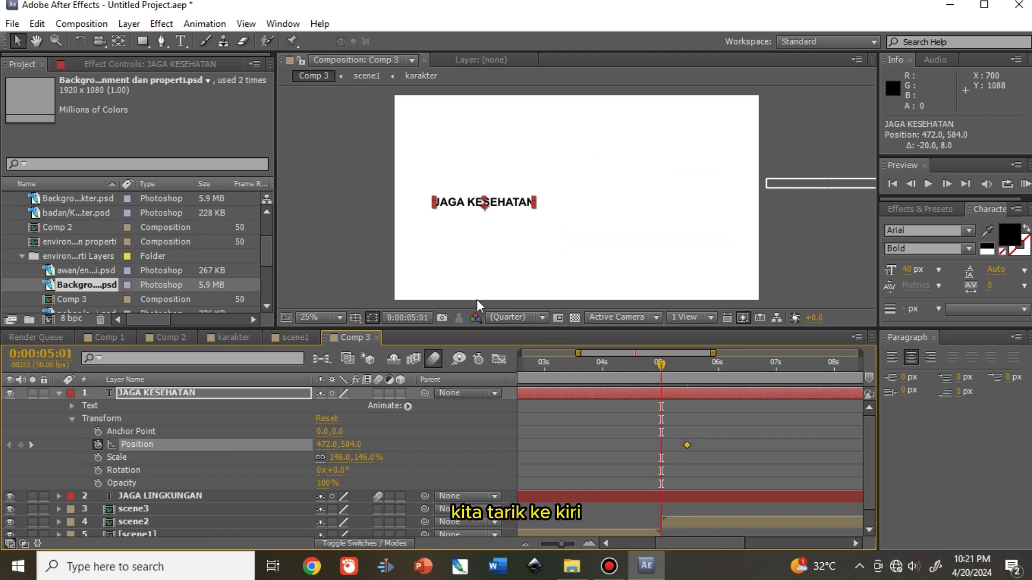
drag(459, 205, 304, 202)
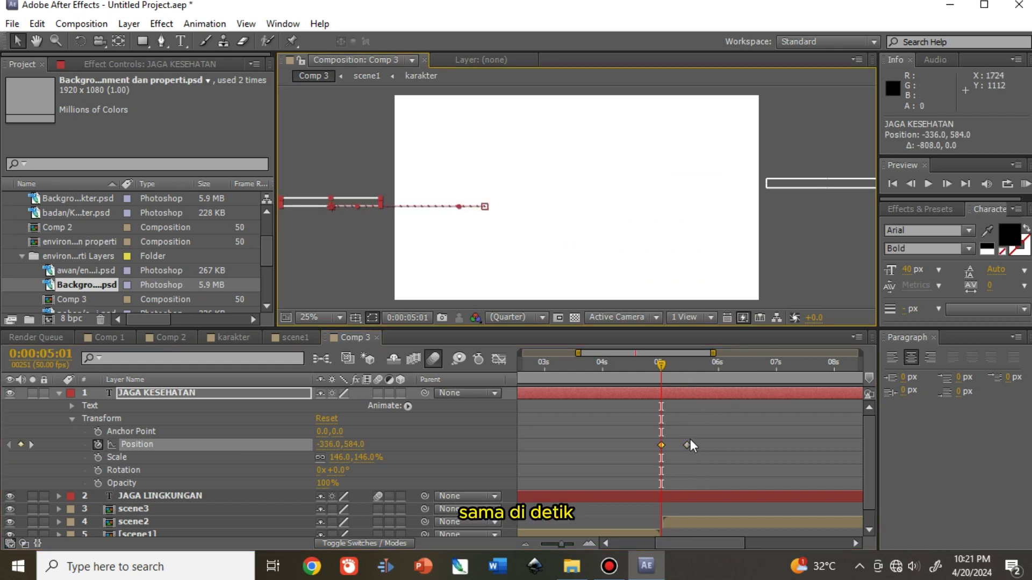
Add a holding position keyframe at 0:00:09:25 and move JAGA KESEHATAN off the frame's left side to about -296, 584 at 0:00:10:00.
drag(697, 540, 738, 540)
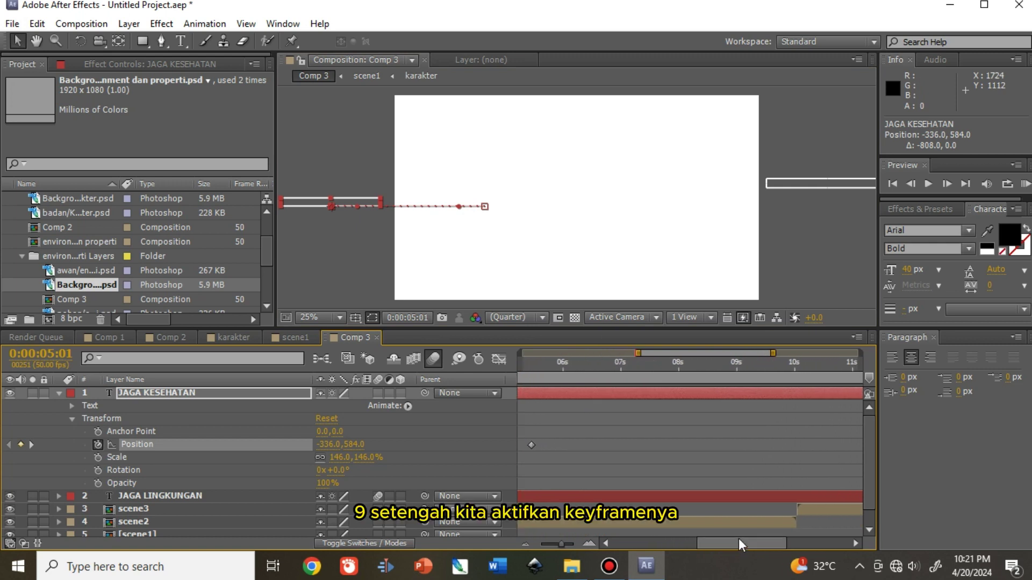
click(766, 363)
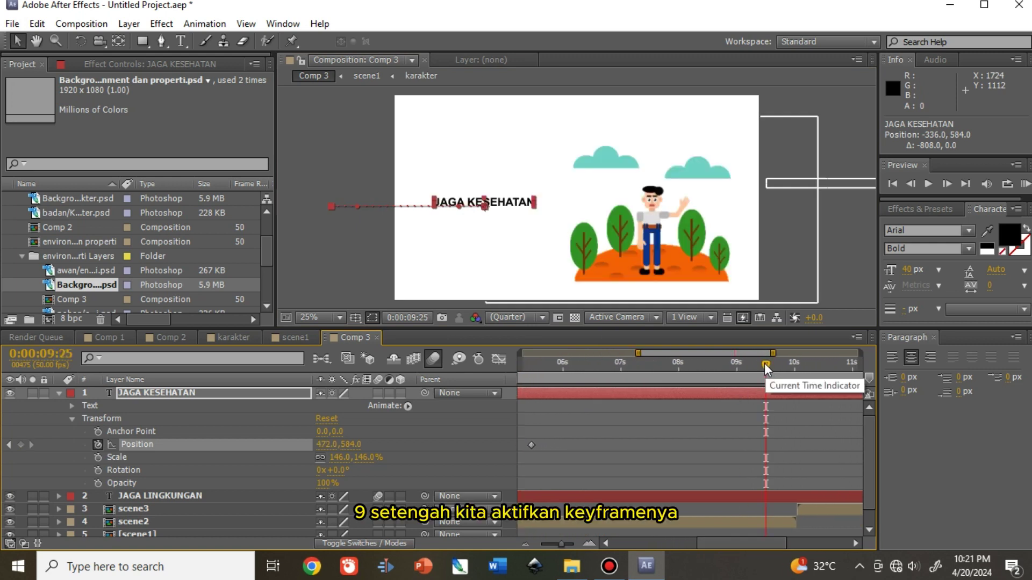
click(21, 445)
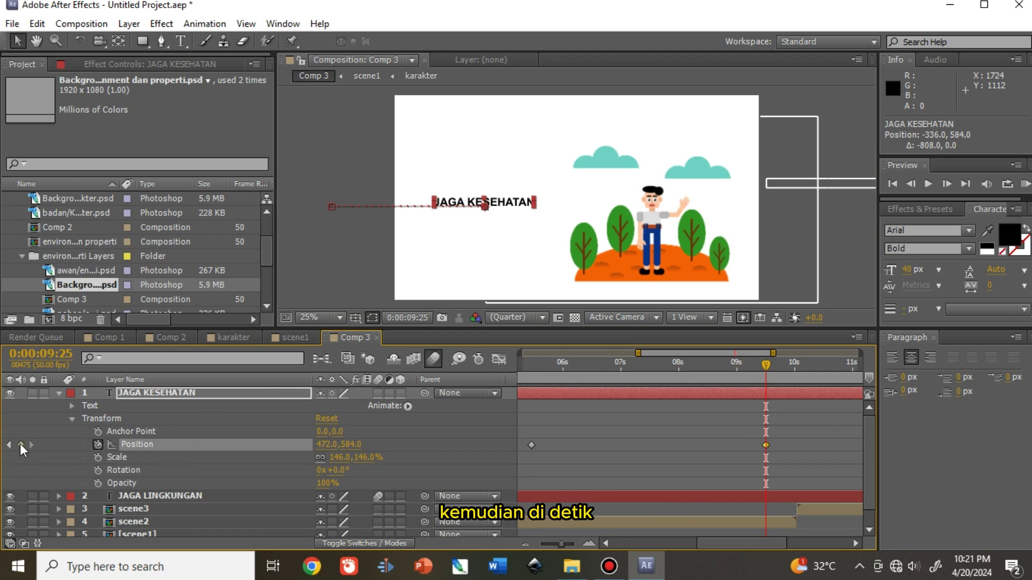
click(794, 364)
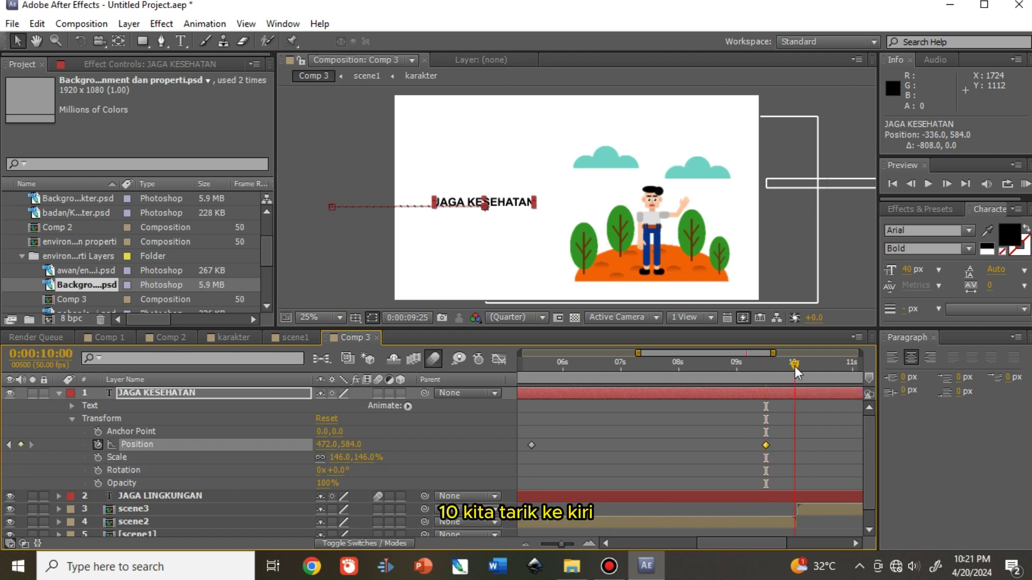
drag(463, 201, 317, 208)
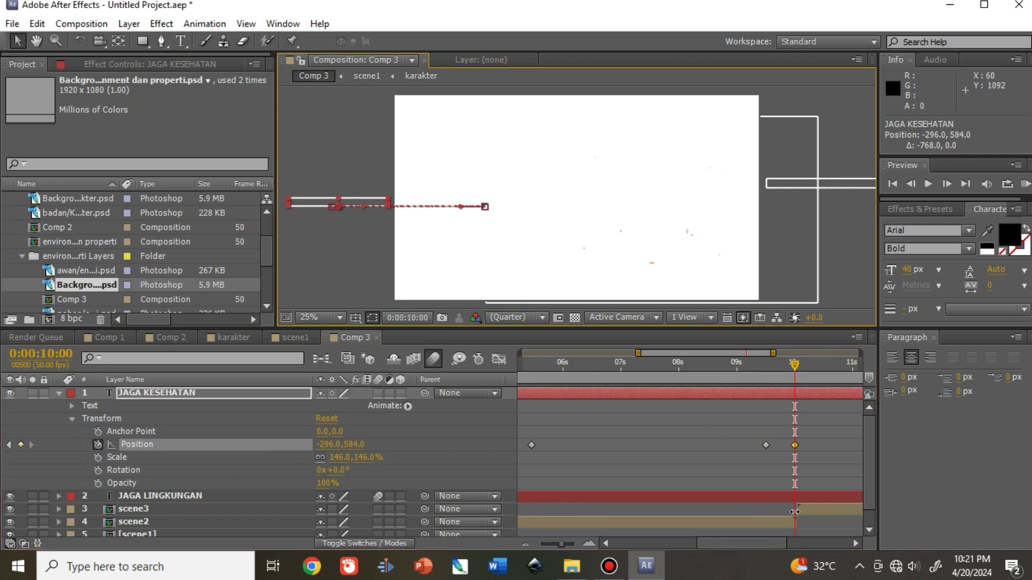
Apply Easy Ease to all four position keyframes of the JAGA KESEHATAN layer.
click(526, 544)
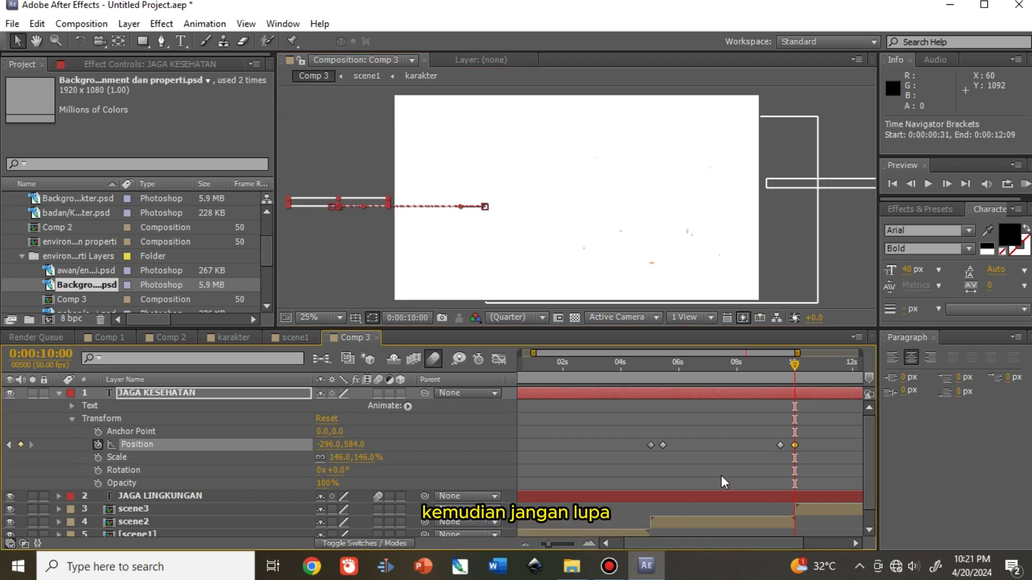
click(729, 454)
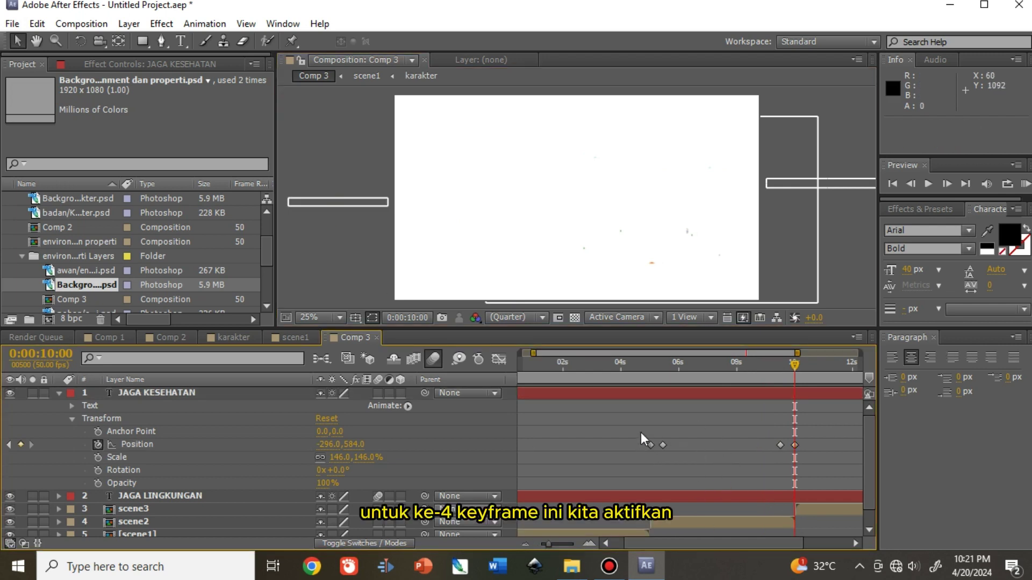
drag(641, 433, 808, 462)
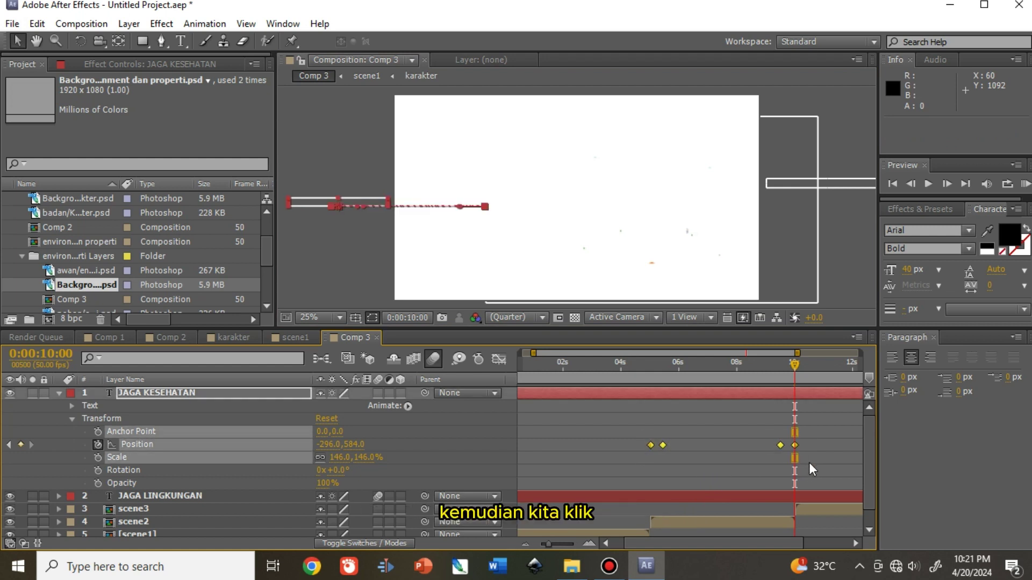
right_click(781, 446)
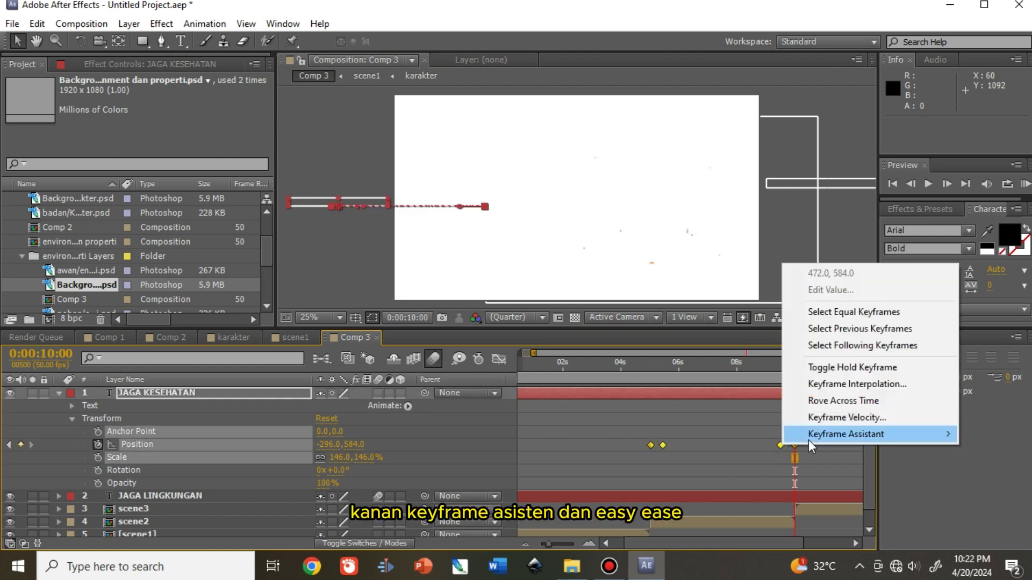
mouse_move(811, 437)
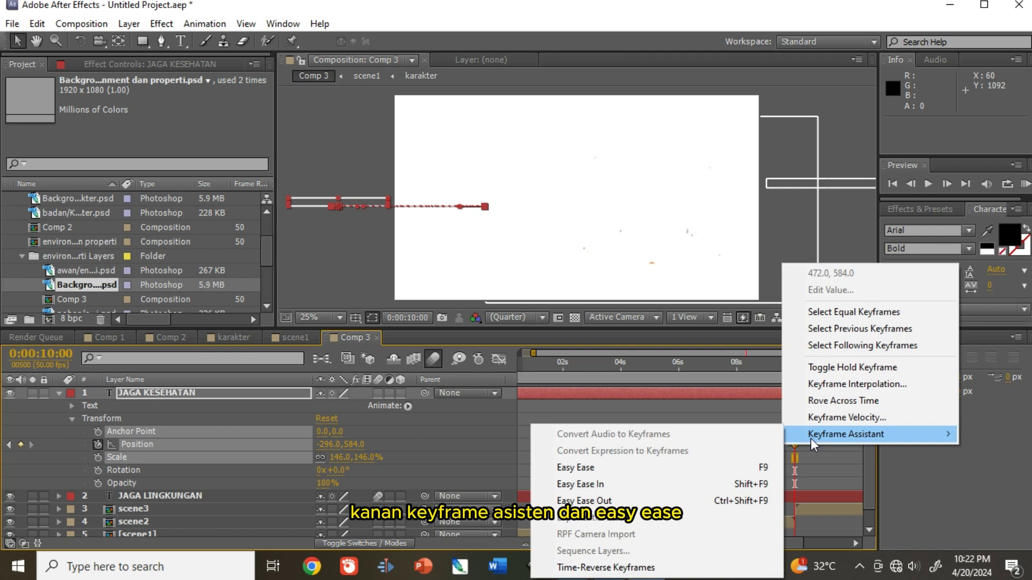
click(607, 466)
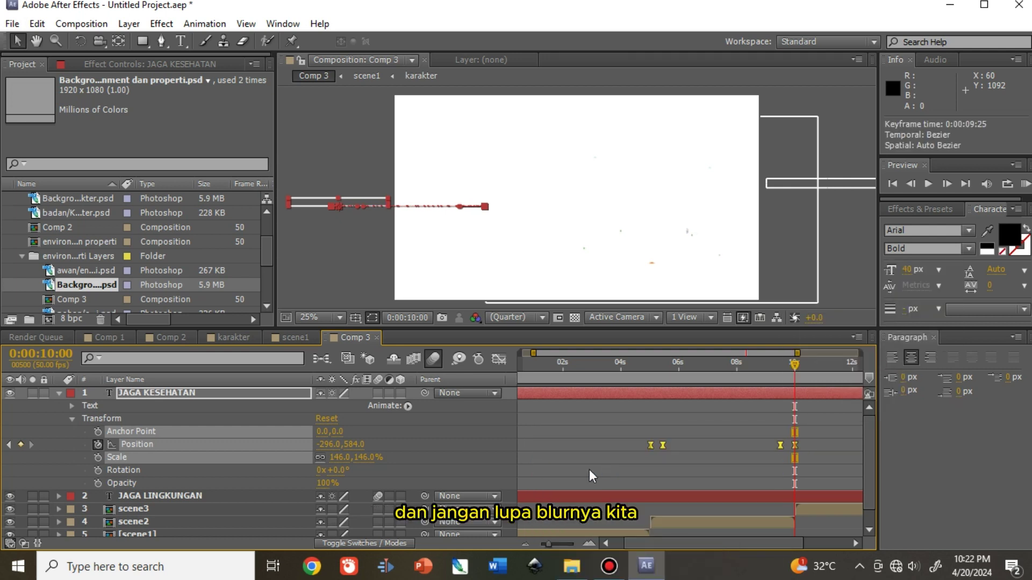
Turn on motion blur for the JAGA KESEHATAN layer and preview its slide-in during scene2.
click(379, 393)
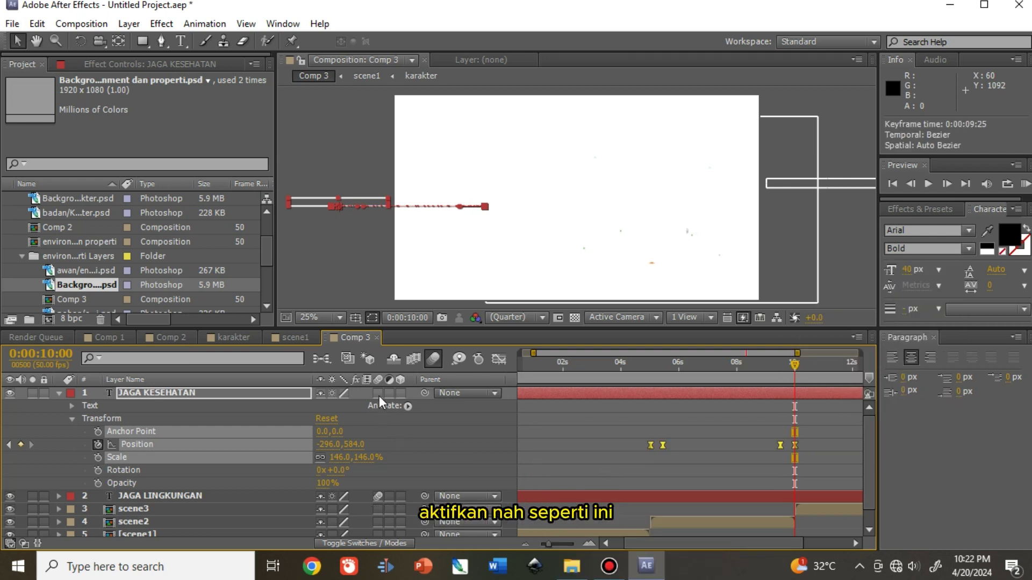
click(640, 364)
key(space)
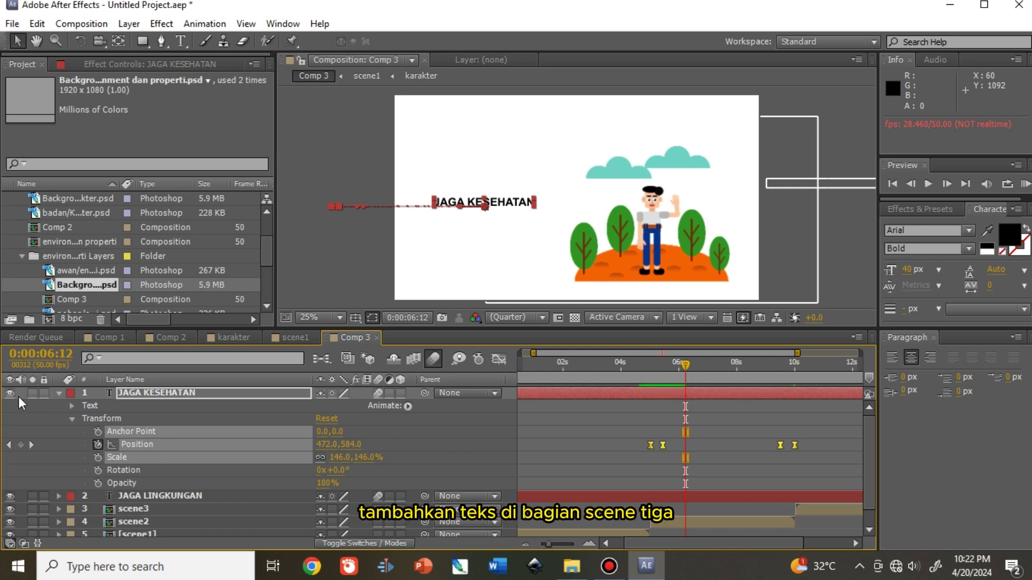
click(59, 393)
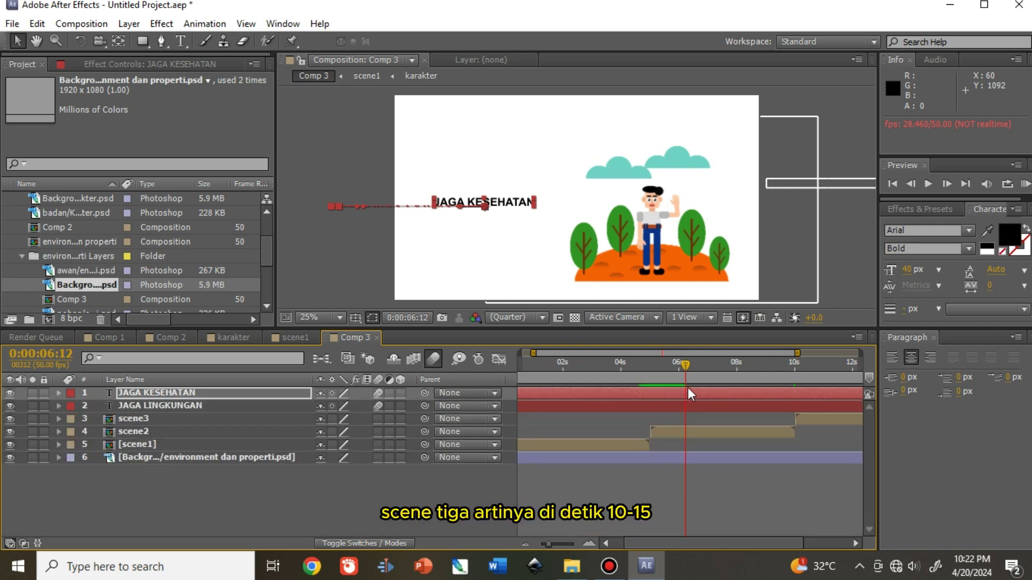
Create a new text layer in Comp 3 with the current time at 0:00:10:02, where scene3 begins.
click(795, 369)
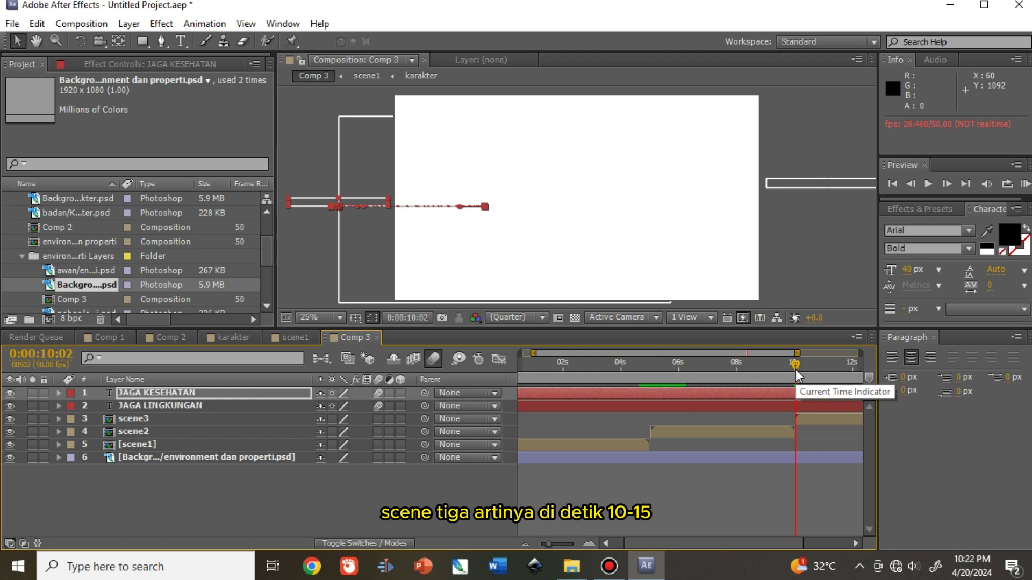
drag(672, 540, 772, 531)
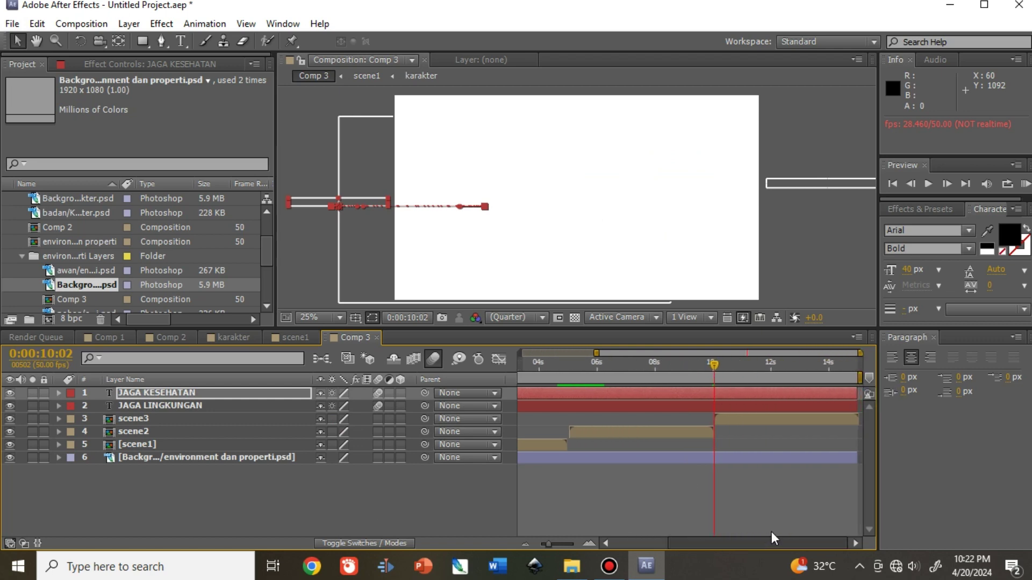
click(129, 24)
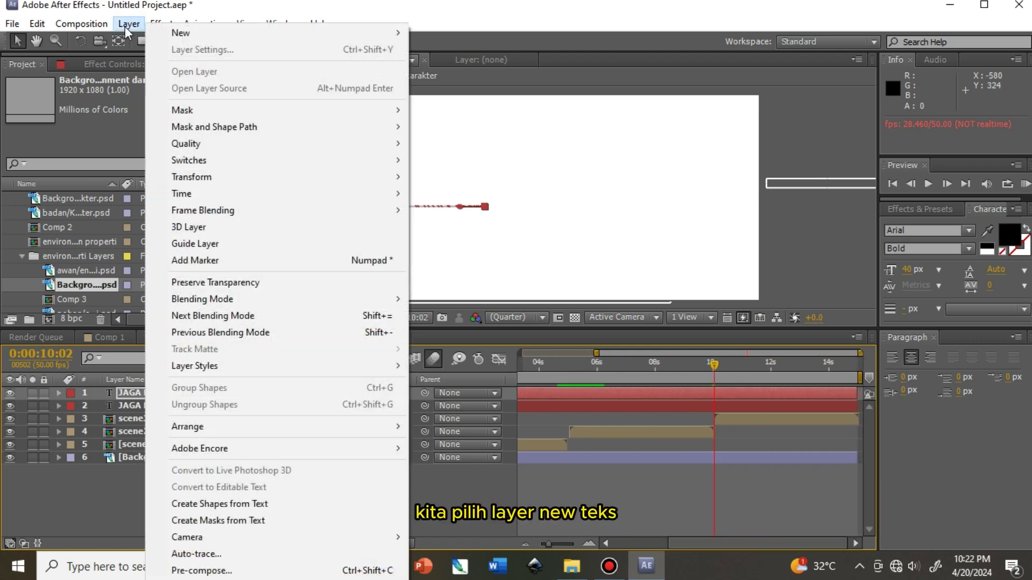
mouse_move(173, 34)
click(436, 32)
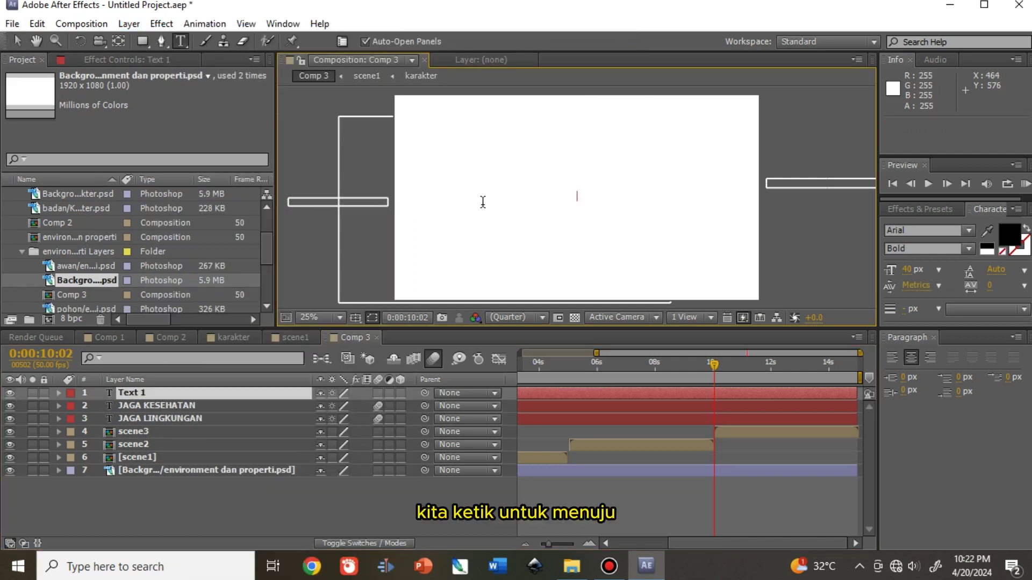
Enter the text UNTUK MENUJU on the first line and POLA HIDUP SEHAT on the second line.
text(UNTUK)
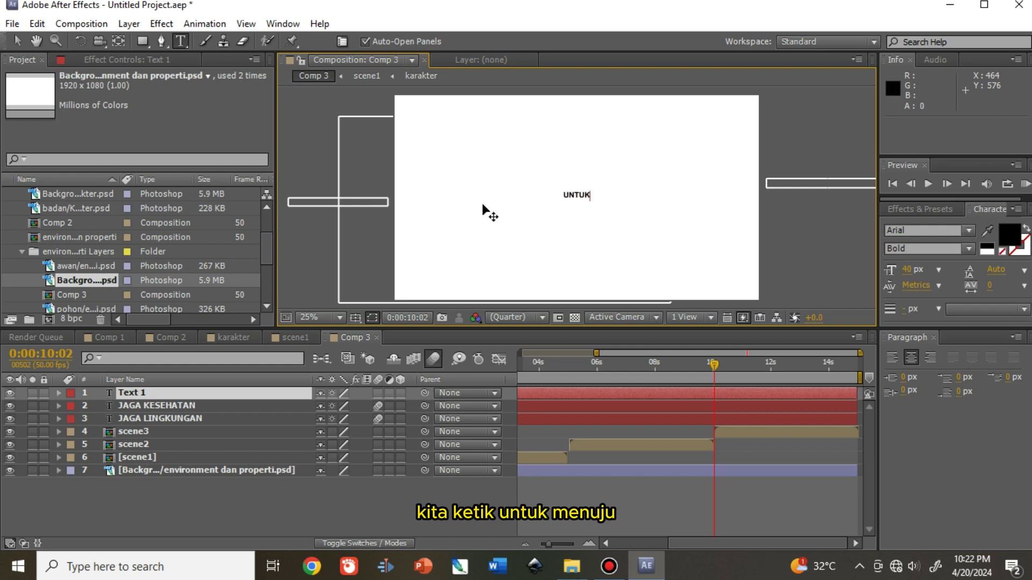
text( MEN )
text(J)
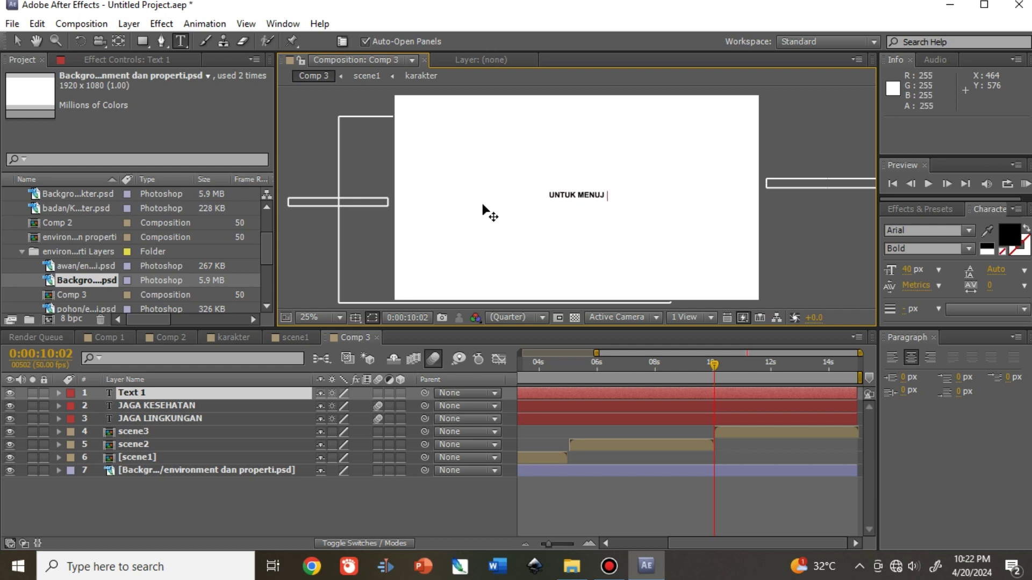
text(U POLA)
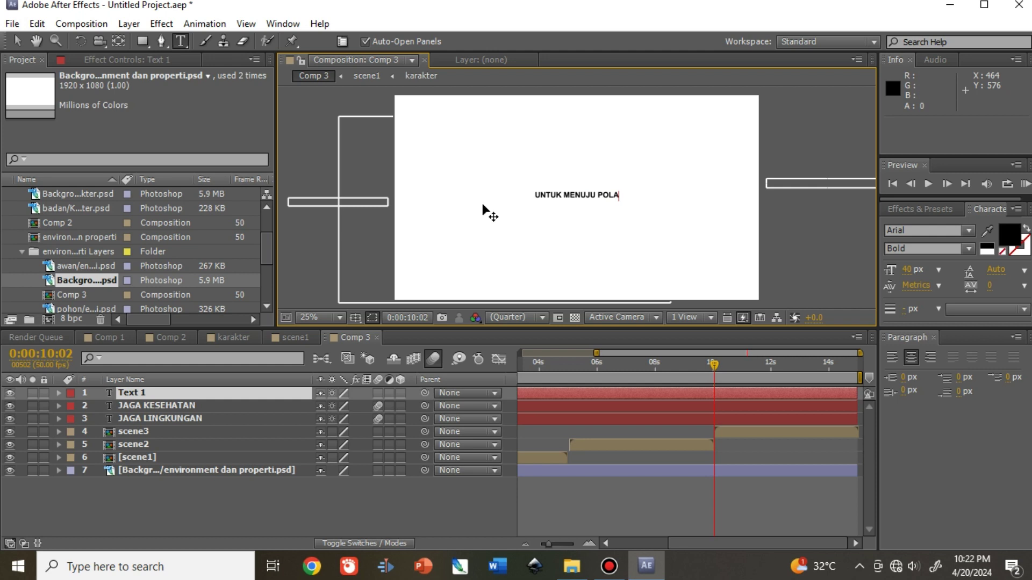
key(BackSpace)
key(BackSpace)
key(BackSpace)
key(BackSpace)
key(BackSpace)
key(BackSpace)
key(BackSpace)
text(HIDUP SEHAT)
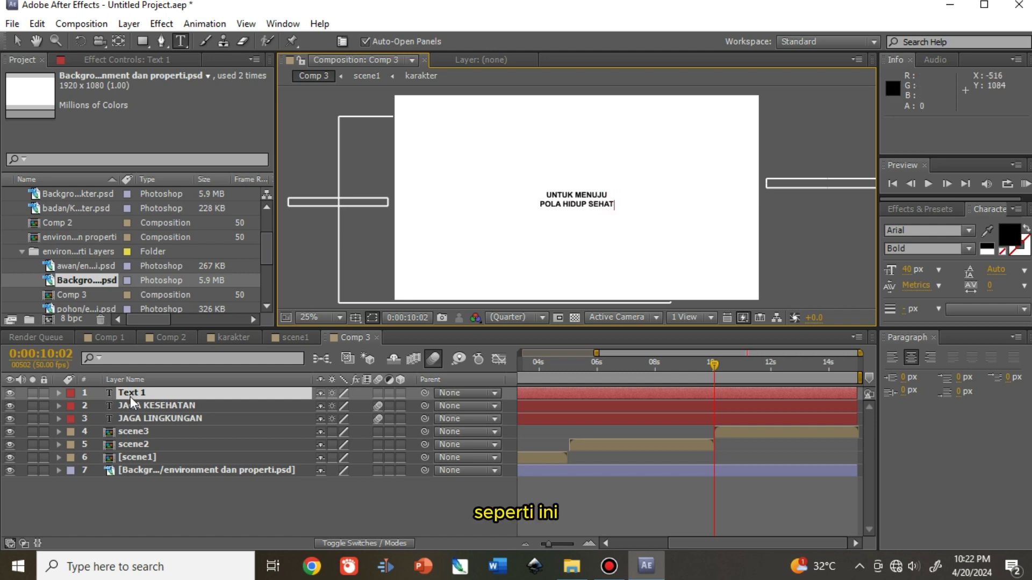
Scale the new text to 139% and move it to the frame's right half at about 1436, 504.
click(59, 392)
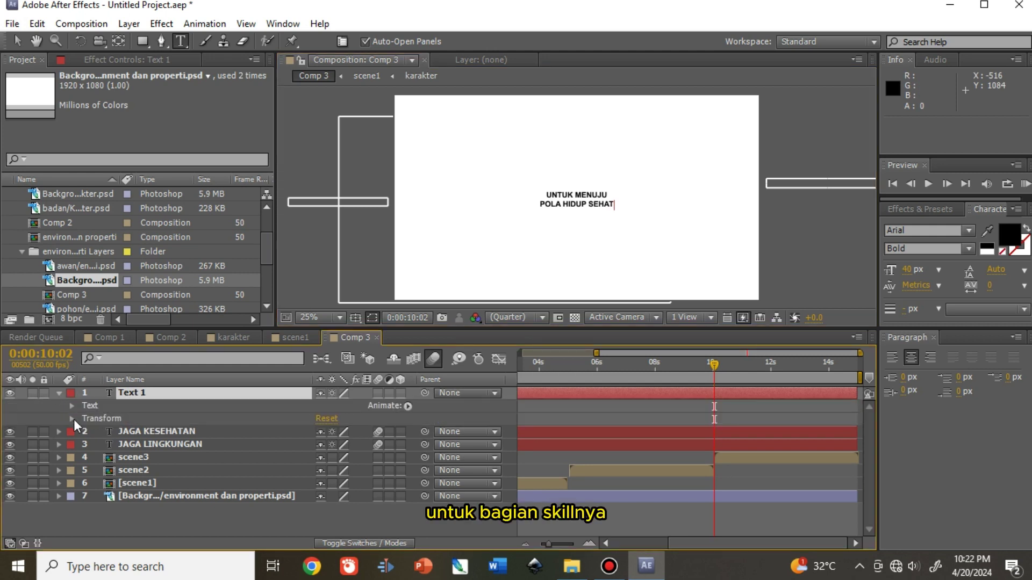
click(72, 418)
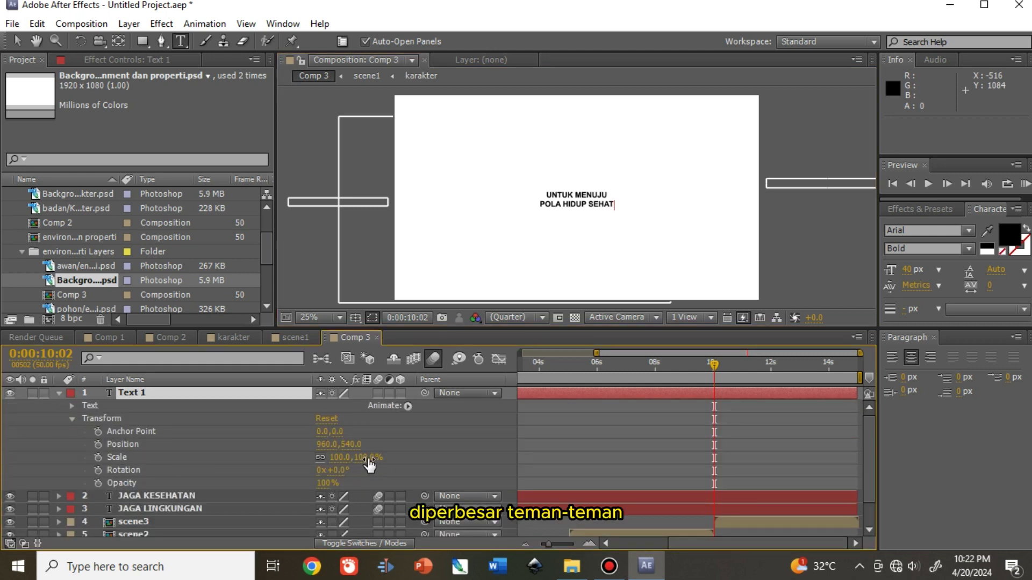
drag(369, 465, 396, 456)
key(Caps_Lock)
key(Caps_Lock)
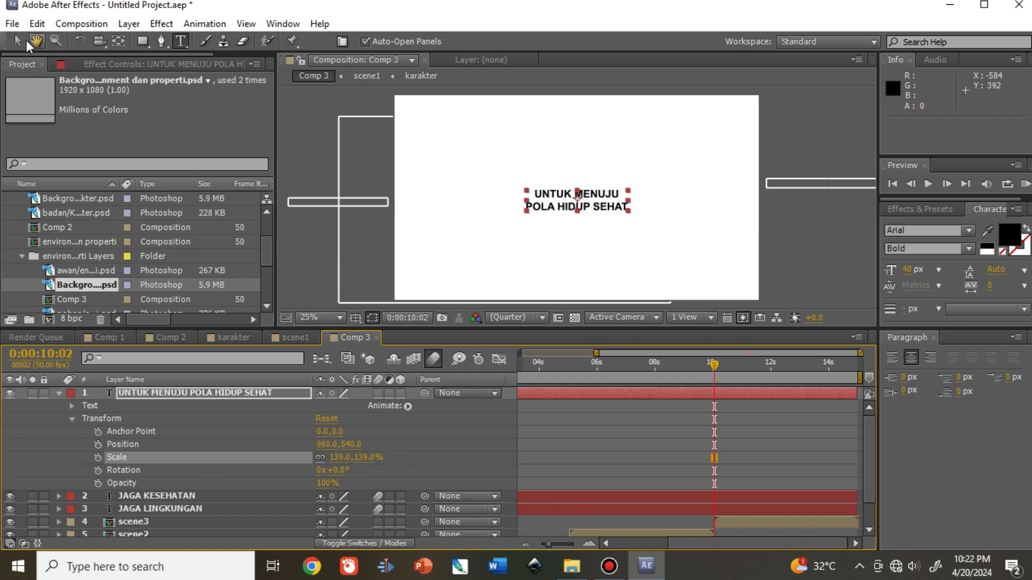
key(v)
drag(590, 207, 680, 200)
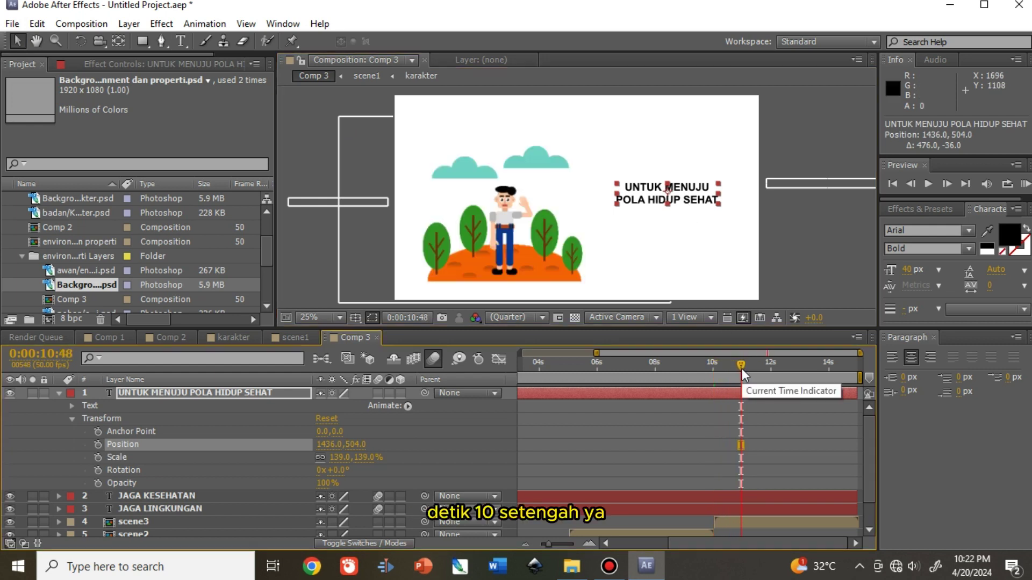
Keyframe the text's position at 0:00:10:46, and at 0:00:10:01 move it horizontally off the frame's right side to about 2228, 504.
drag(741, 367, 741, 366)
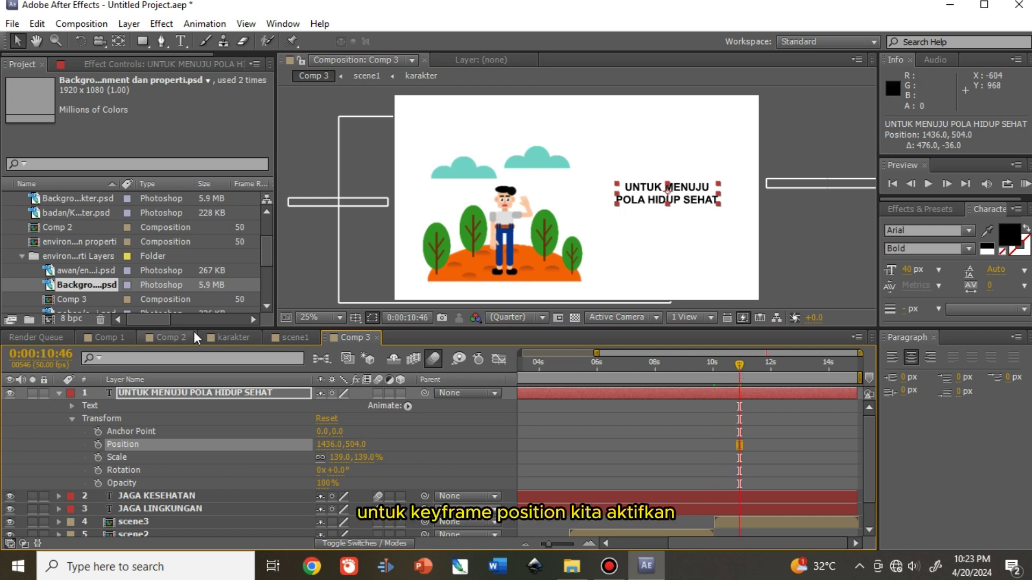
click(98, 446)
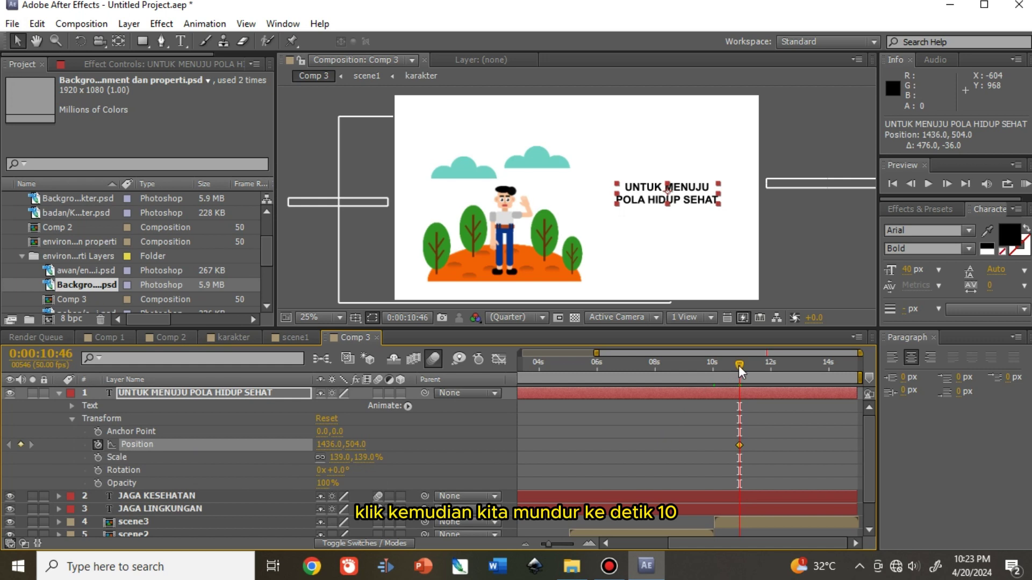
drag(739, 366, 713, 365)
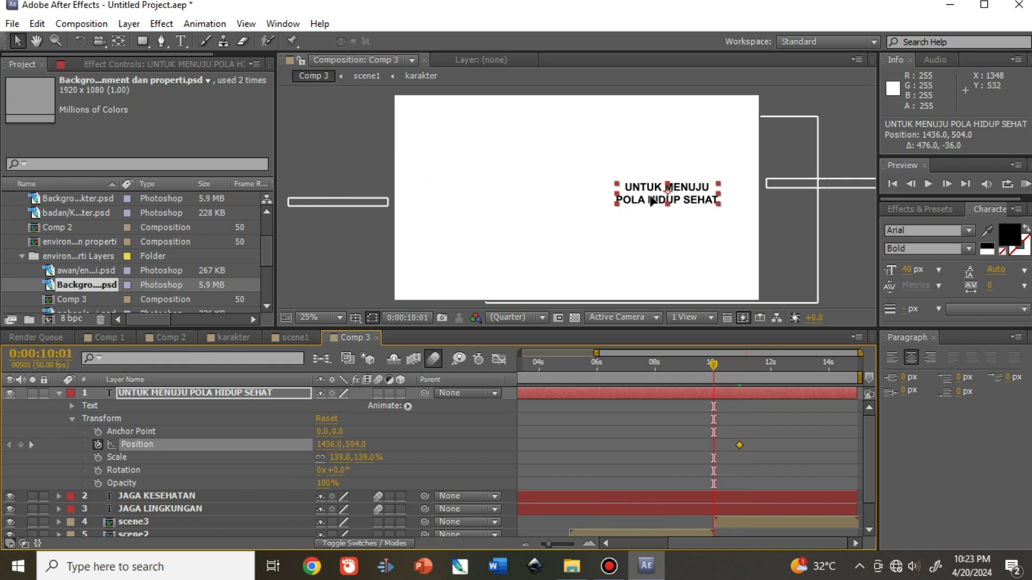
drag(651, 201, 801, 205)
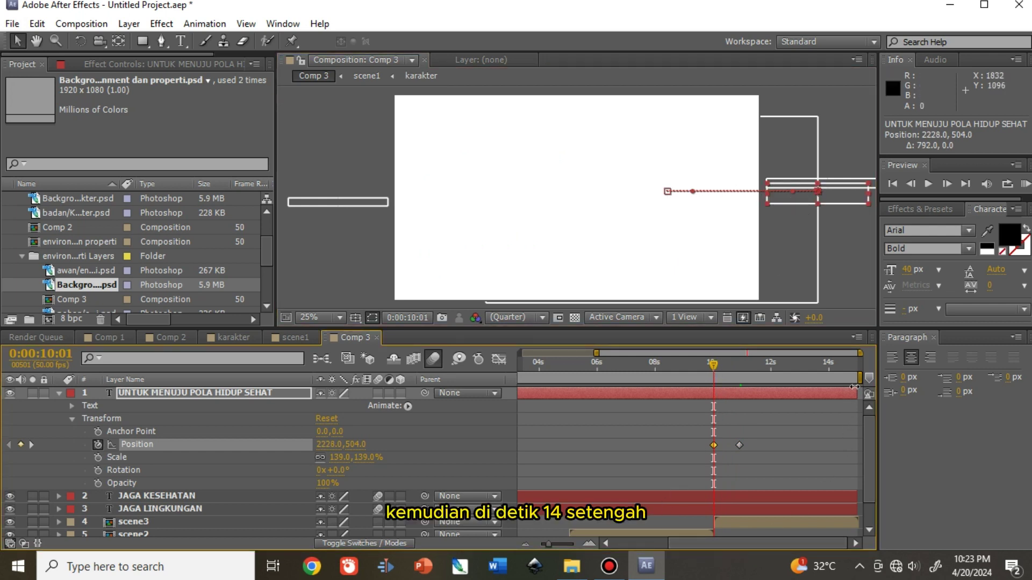
Add a holding position keyframe at 0:00:14:25 and move the text off the frame's right side to about 2232, 504 at 0:00:14:49.
click(843, 366)
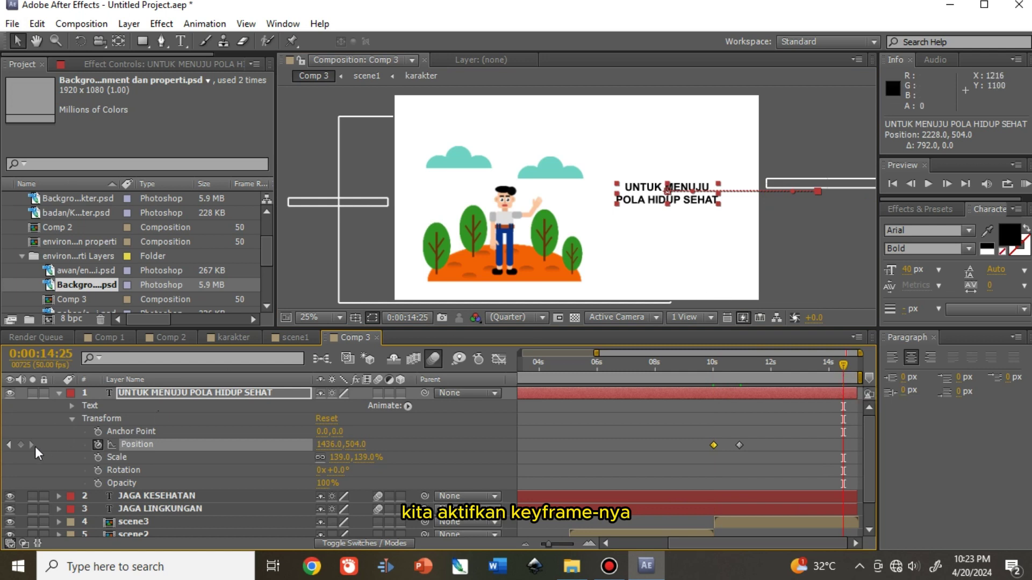
click(20, 446)
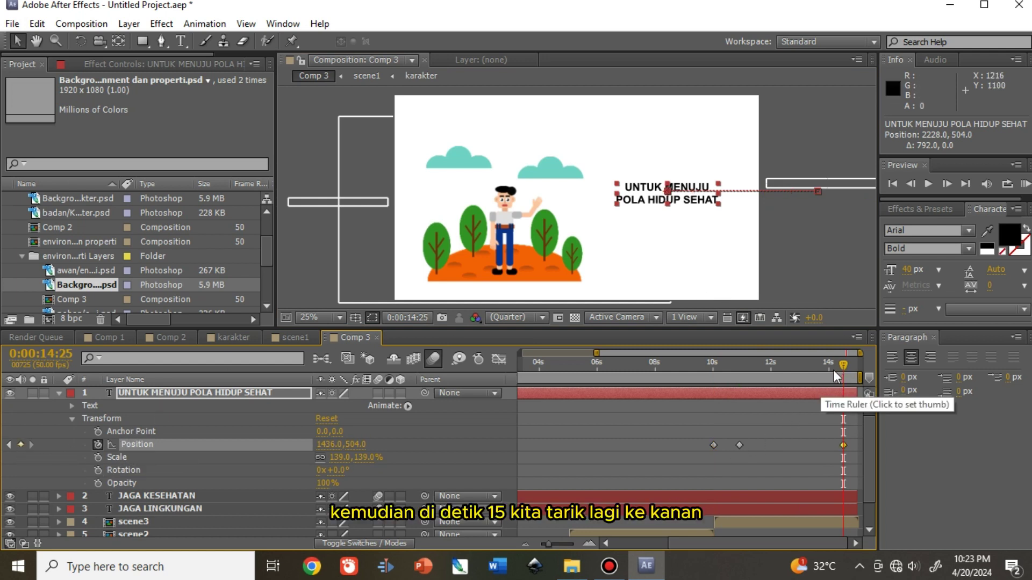
drag(843, 363, 870, 371)
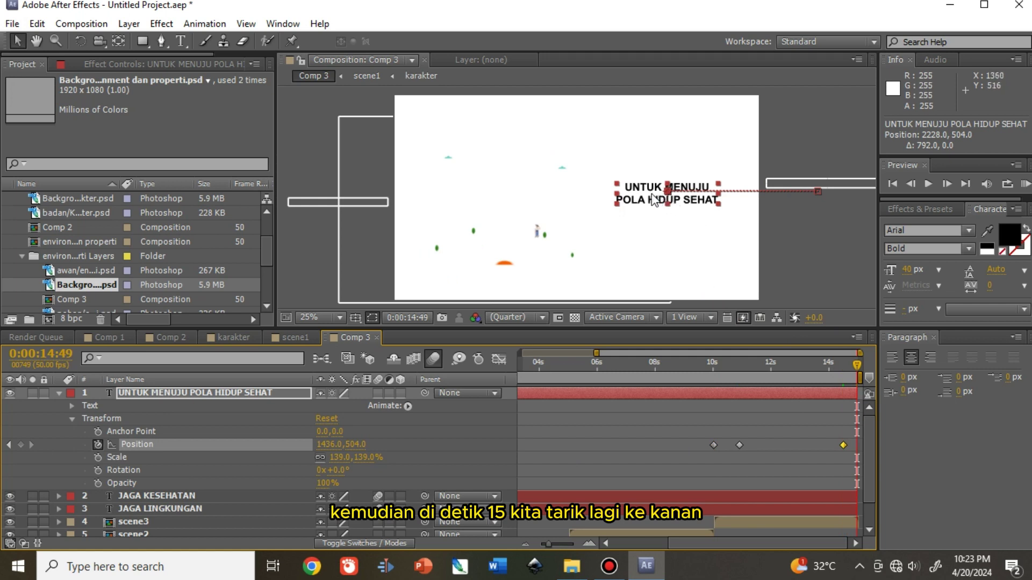
drag(652, 200, 801, 199)
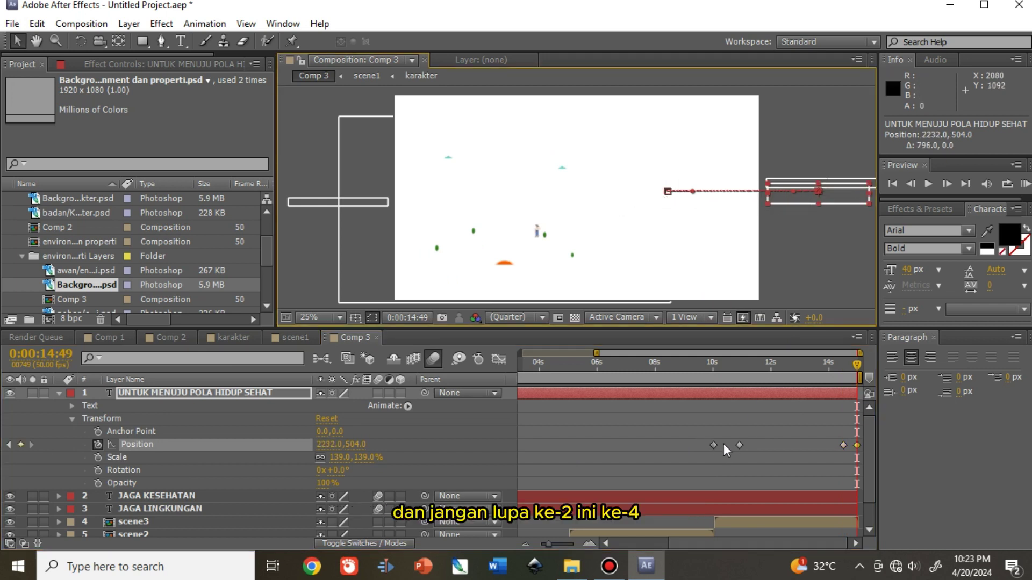
Shift the text's second position keyframe earlier to 0:00:10:30 and apply Easy Ease to all four position keyframes.
drag(739, 446, 731, 444)
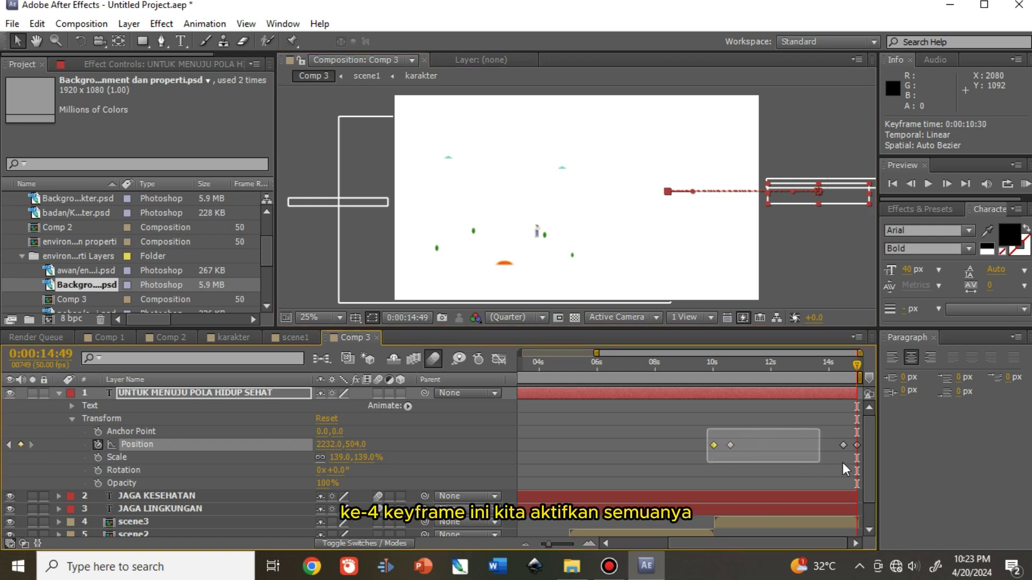
drag(842, 462, 858, 463)
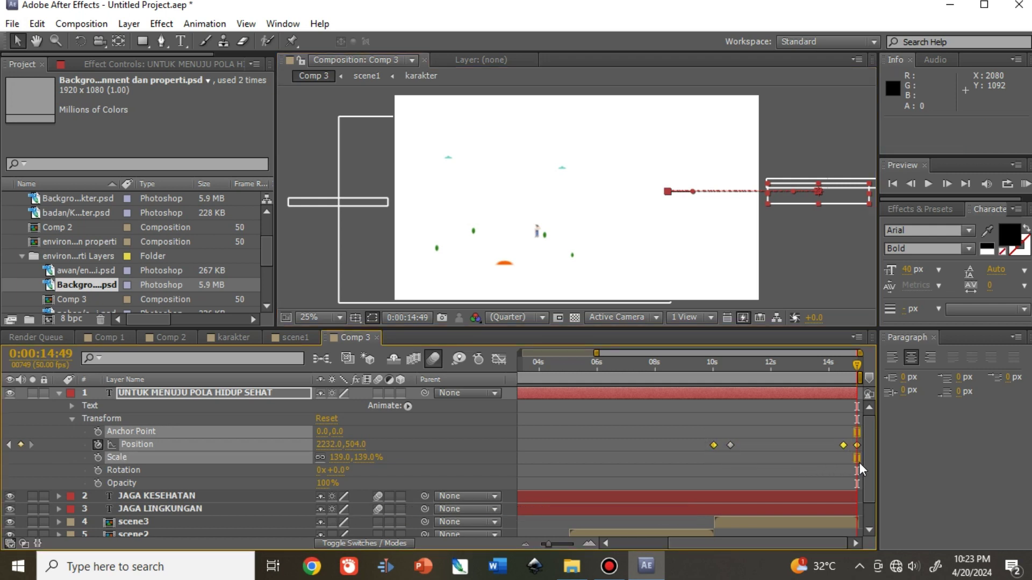
click(730, 446)
right_click(731, 444)
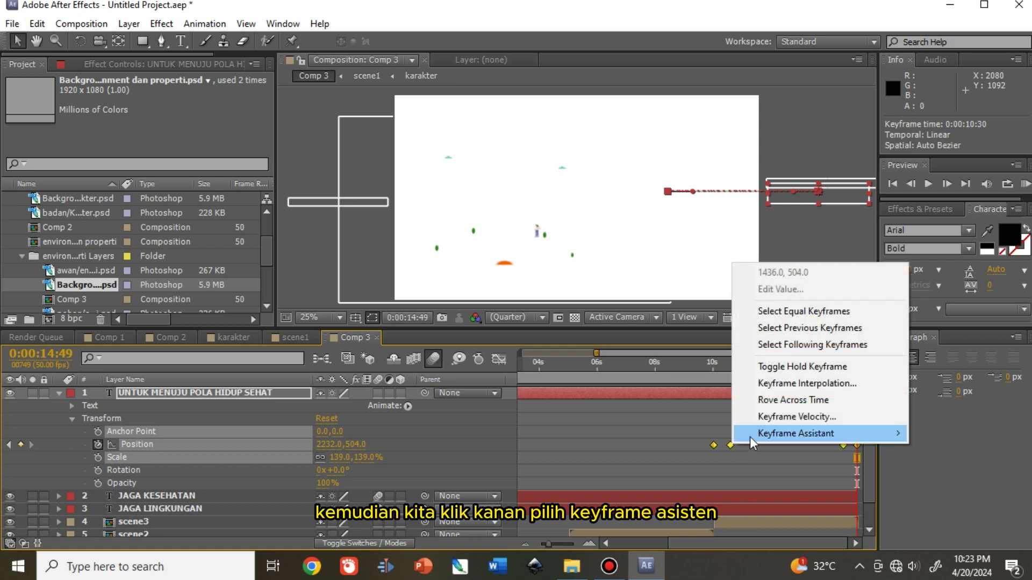
mouse_move(750, 437)
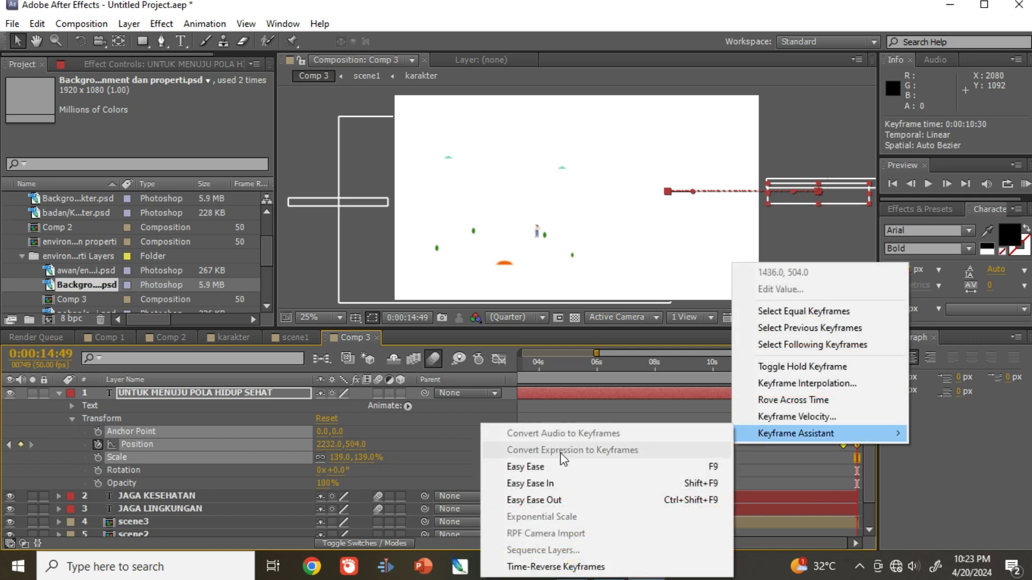
click(554, 467)
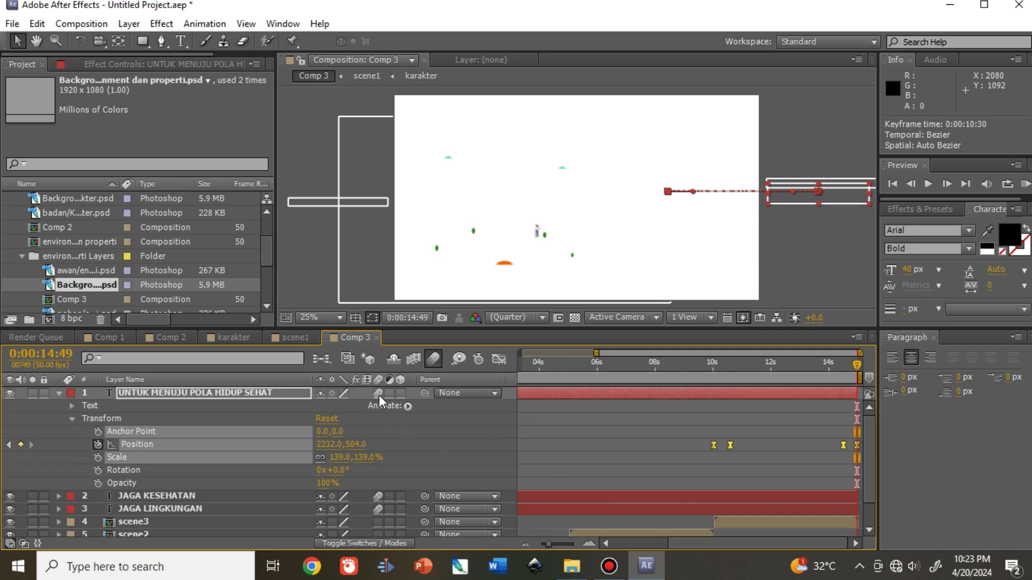
Run a RAM preview of Comp 3 to check the text animations across all three scenes.
click(701, 363)
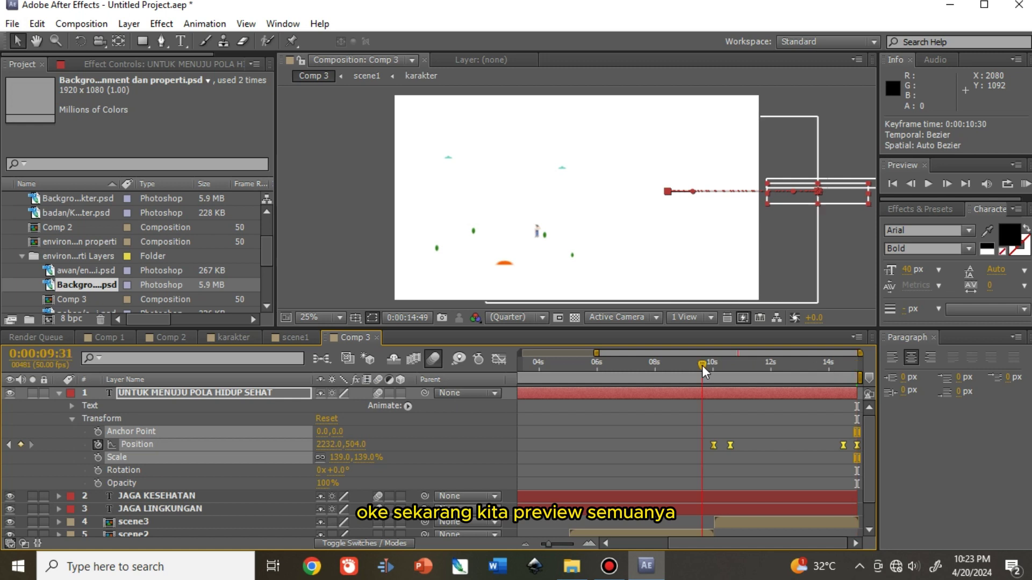
click(1025, 184)
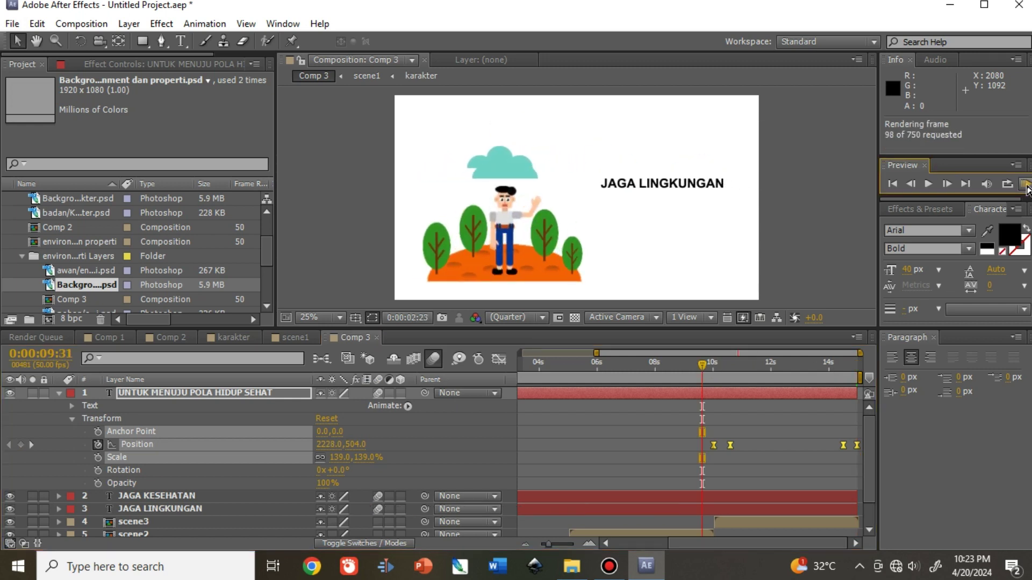